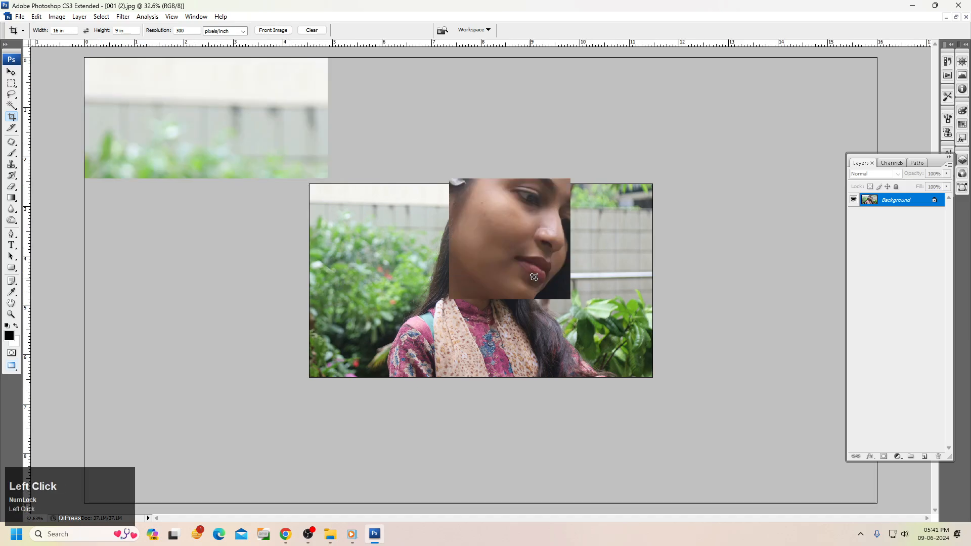
Duplicate the Background layer as a new layer named 0001
key(v)
scroll(572, 181, up, 3)
right_click(572, 180)
click(600, 190)
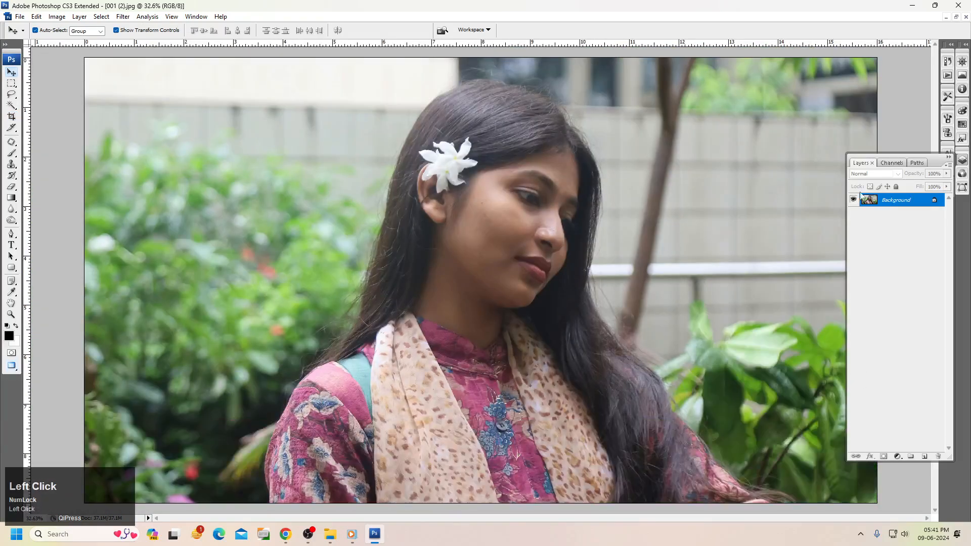
right_click(903, 201)
click(906, 220)
text(0)
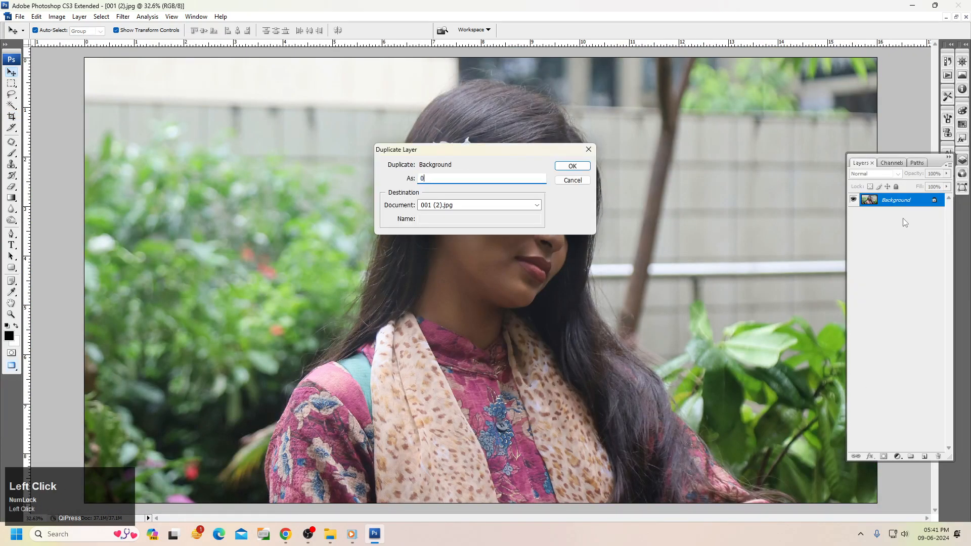
text(001)
key(Return)
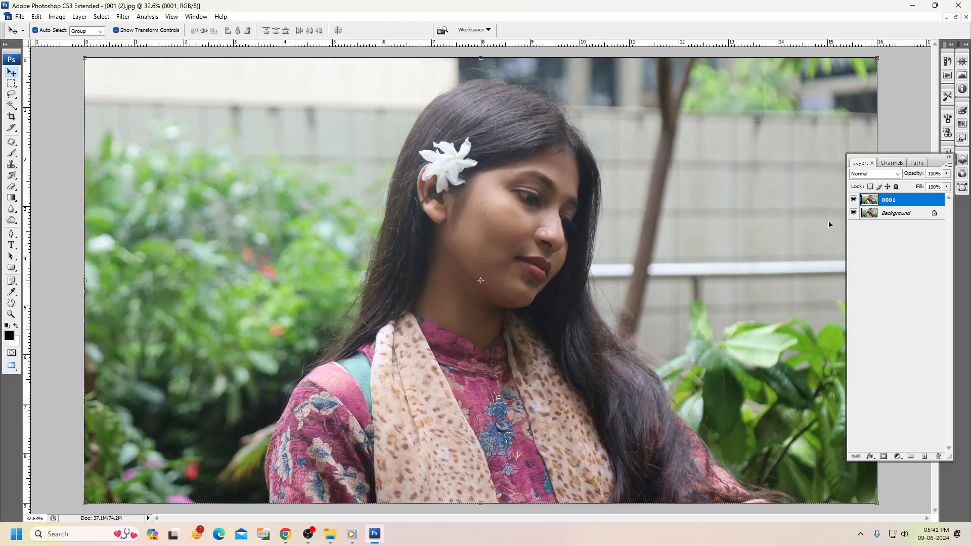
Try to remove the small blemishes on the upper cheek with the Patch tool in Transparent mode
key(space)
right_click(607, 227)
click(618, 235)
key(ctrl+space)
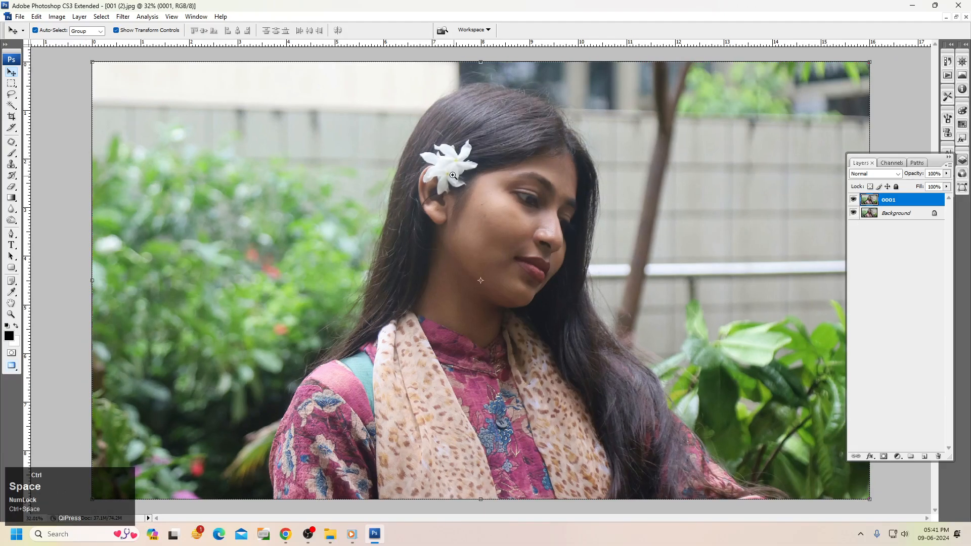
drag(453, 176, 551, 247)
right_click(548, 234)
click(559, 241)
key(ctrl+space)
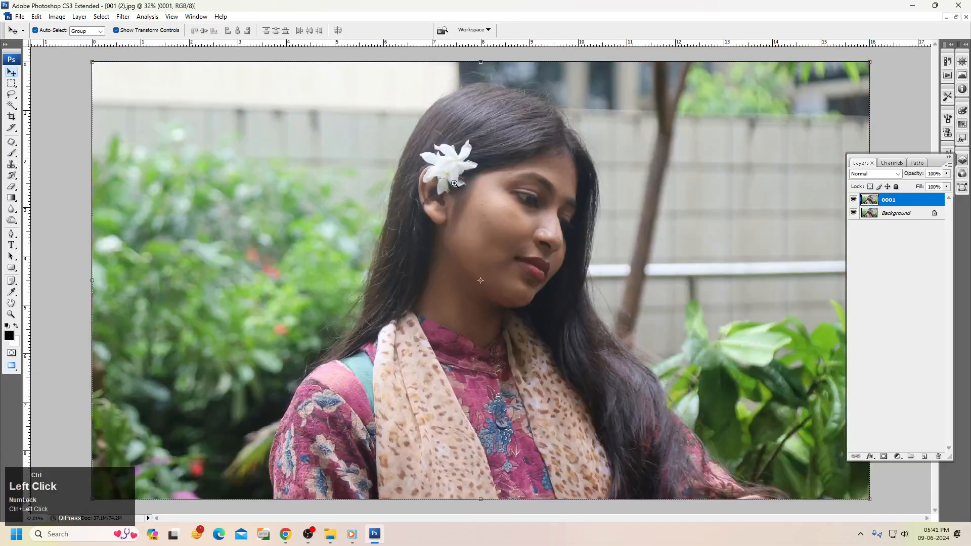
drag(437, 176, 593, 282)
scroll(485, 257, up, 2)
key(j)
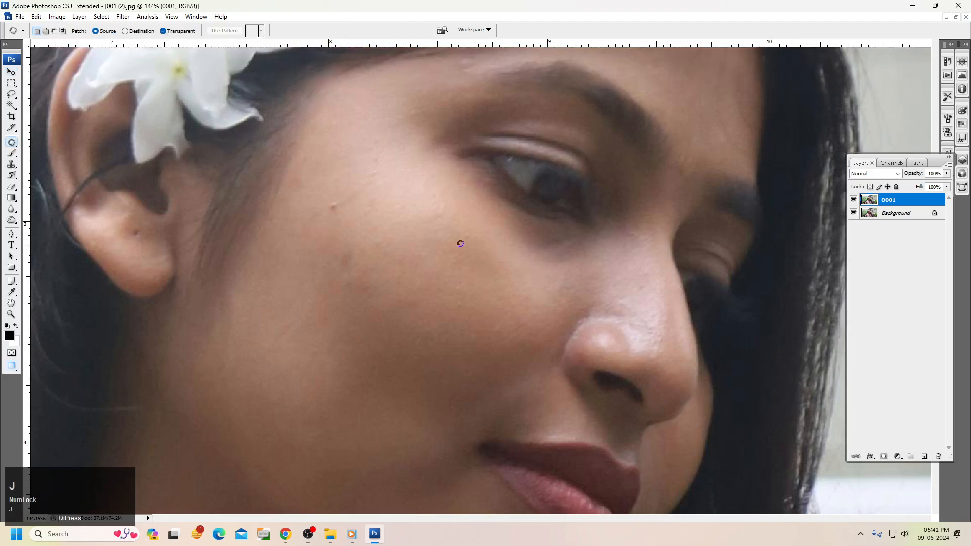
drag(347, 213, 320, 209)
drag(359, 180, 346, 250)
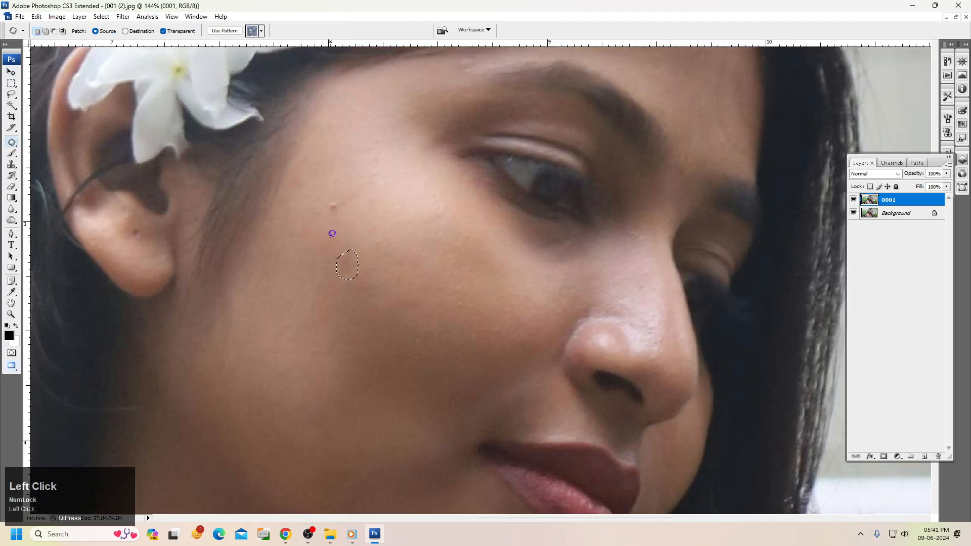
mouse_move(350, 183)
mouse_down()
mouse_move(355, 201)
mouse_move(333, 255)
mouse_up()
click(334, 244)
Turn off the Patch tool's Transparent option and patch out the upper cheek blemishes and the dark spot on the earlobe
right_click(26, 34)
click(66, 36)
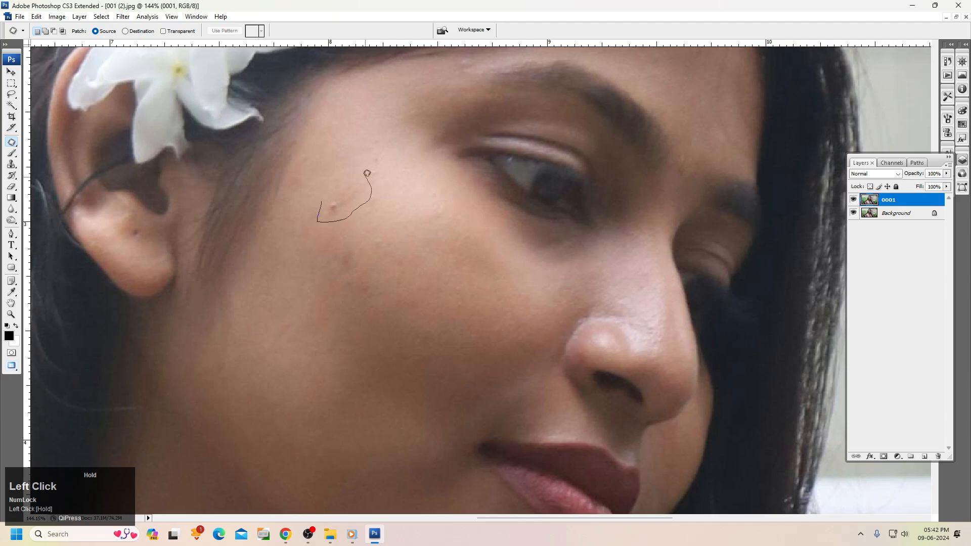
mouse_move(367, 174)
mouse_down()
mouse_move(329, 239)
mouse_move(356, 246)
mouse_move(322, 301)
mouse_up()
click(329, 240)
click(310, 228)
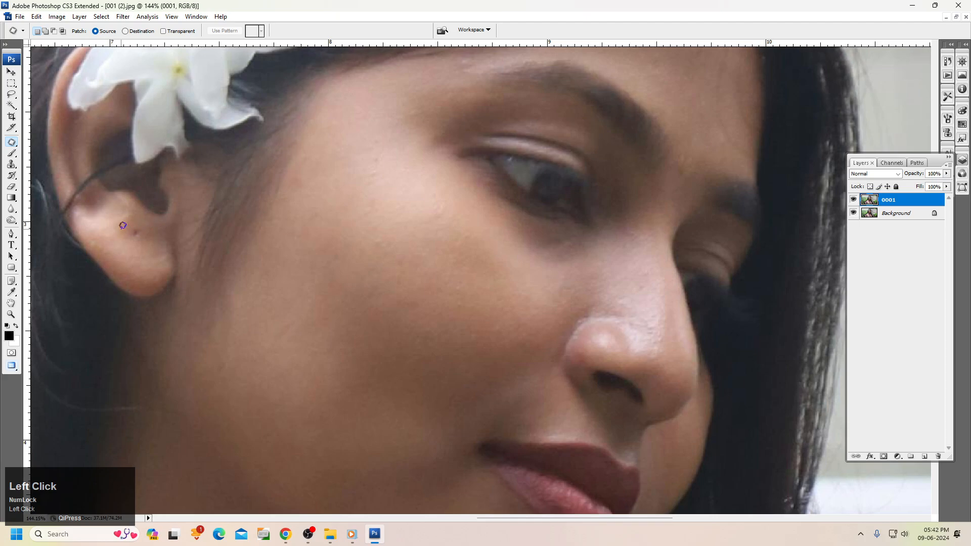
drag(135, 233, 141, 261)
click(167, 255)
Patch the small skin marks on the temple and beside the outer end of the eyebrow
scroll(218, 236, up, 2)
mouse_move(385, 212)
mouse_down()
mouse_move(363, 219)
mouse_move(380, 179)
mouse_move(388, 207)
mouse_move(356, 223)
mouse_up()
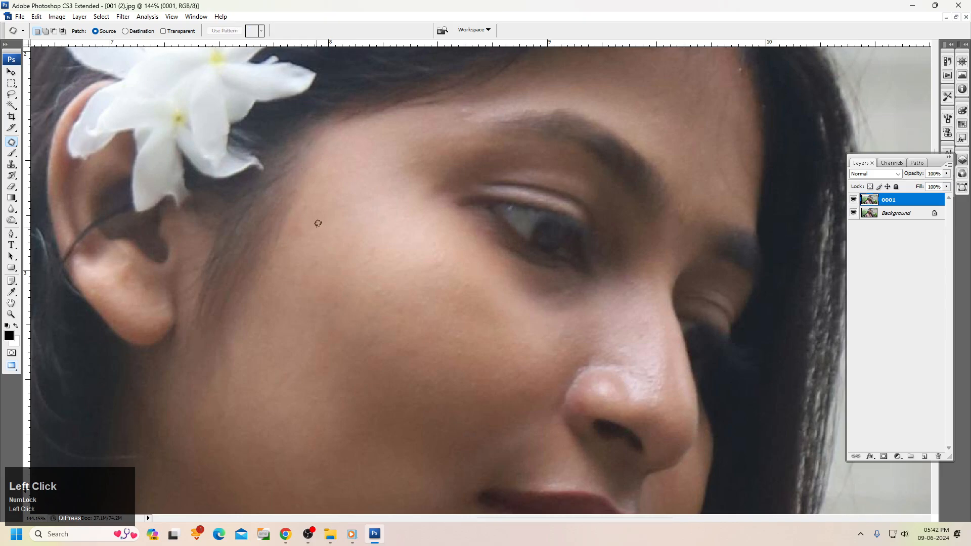
drag(308, 203, 308, 203)
mouse_move(511, 98)
mouse_down()
mouse_move(379, 147)
mouse_move(371, 174)
mouse_up()
scroll(507, 174, up, 3)
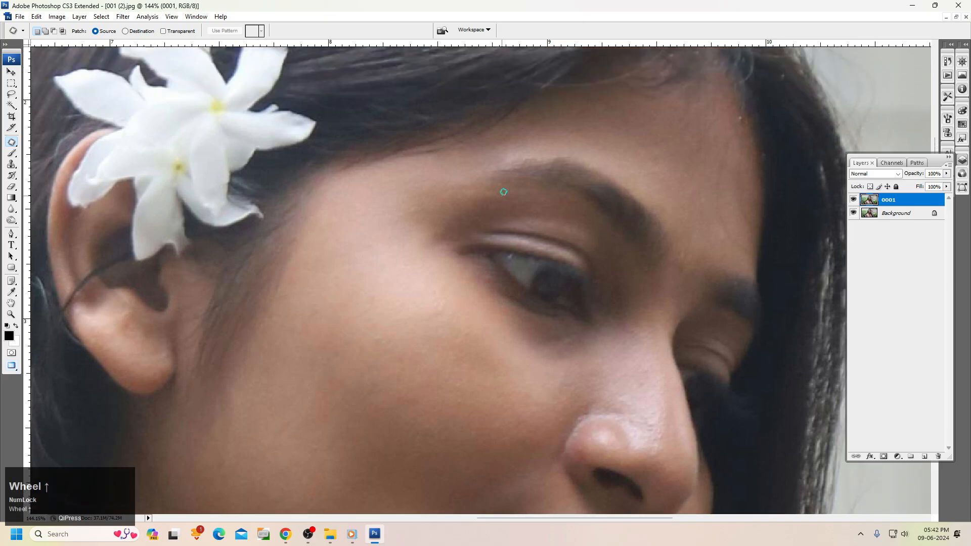
Patch the marks on the forehead just above the eyebrow and the uneven skin around the lower eyelid
mouse_move(642, 193)
mouse_down()
mouse_move(666, 193)
mouse_move(662, 176)
mouse_move(649, 182)
mouse_move(680, 165)
mouse_move(647, 173)
mouse_up()
mouse_move(659, 173)
mouse_down()
mouse_move(609, 181)
mouse_move(678, 151)
mouse_move(673, 78)
mouse_up()
click(674, 191)
key(space)
mouse_move(492, 221)
mouse_down()
mouse_move(471, 203)
mouse_move(499, 236)
mouse_up()
click(508, 236)
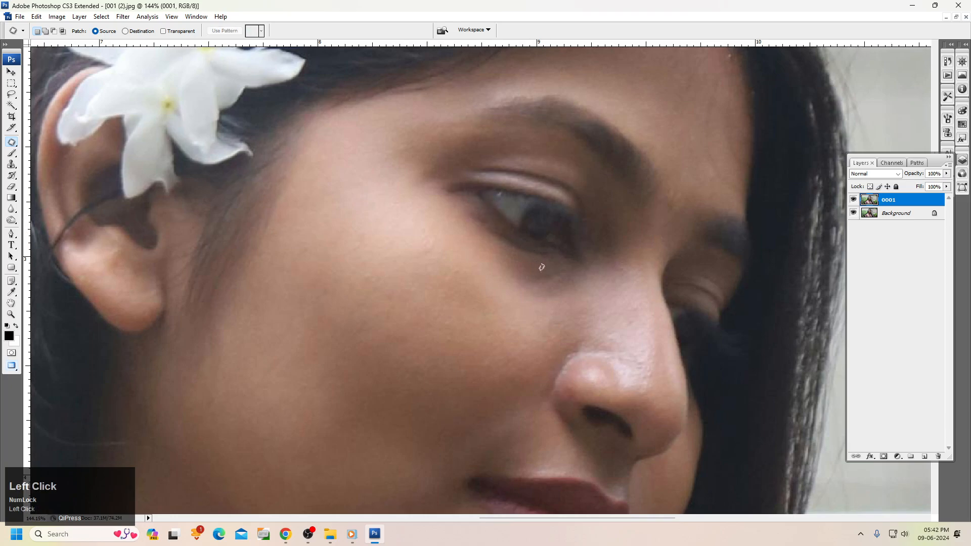
Patch the marks beside and on top of the nose and the small spot in the middle of the cheek
scroll(557, 277, down, 8)
drag(578, 294, 577, 272)
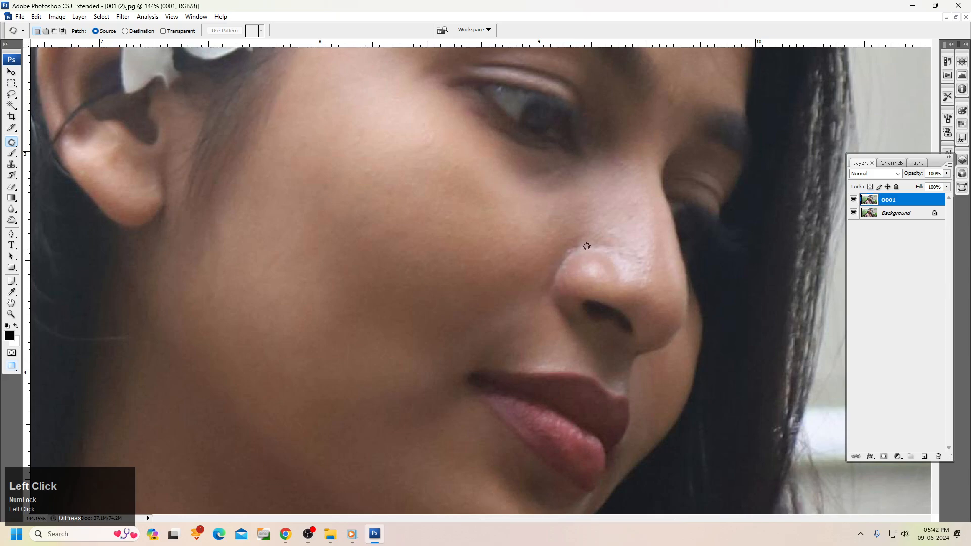
drag(580, 230, 582, 243)
drag(574, 239, 542, 230)
click(541, 230)
mouse_move(624, 240)
mouse_down()
mouse_move(598, 227)
mouse_move(545, 231)
mouse_up()
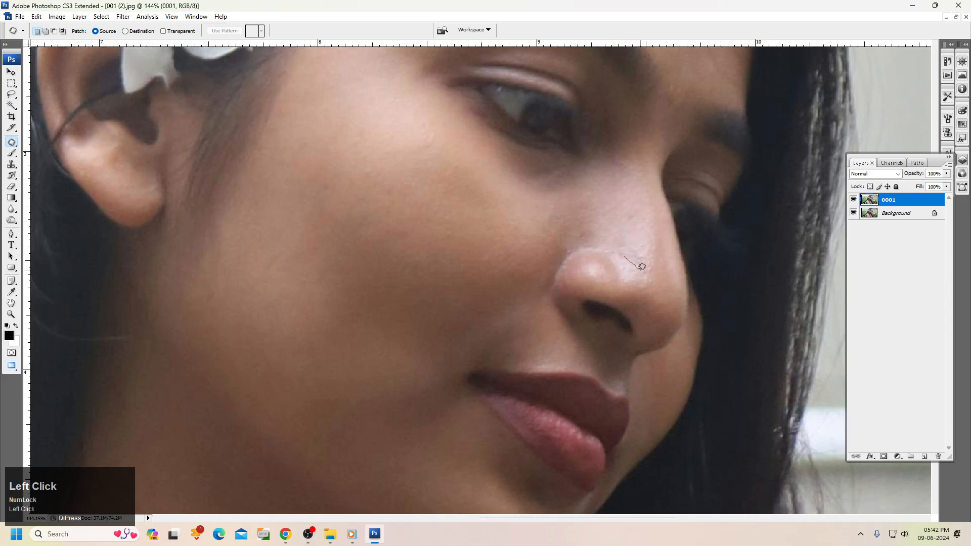
drag(650, 244, 636, 236)
scroll(587, 239, down, 1)
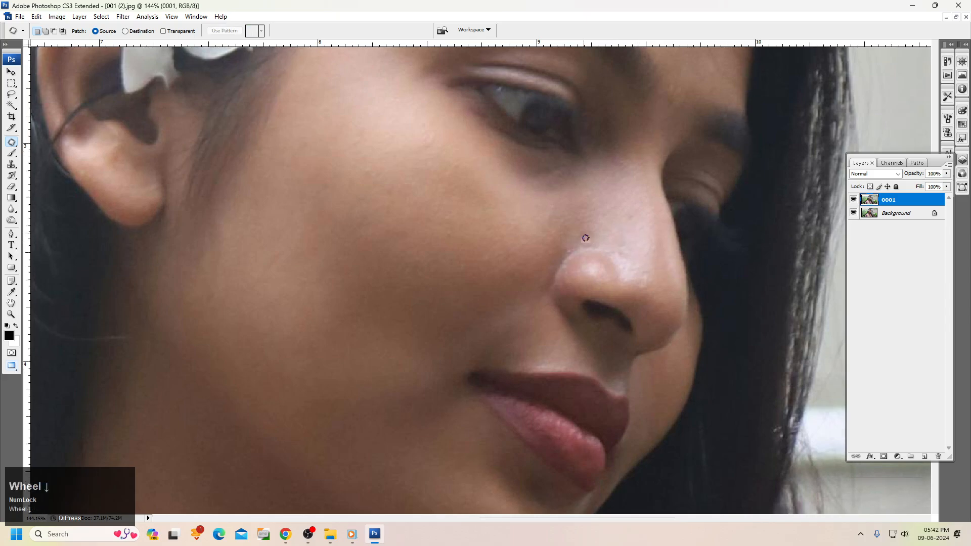
drag(455, 216, 456, 230)
scroll(426, 225, down, 3)
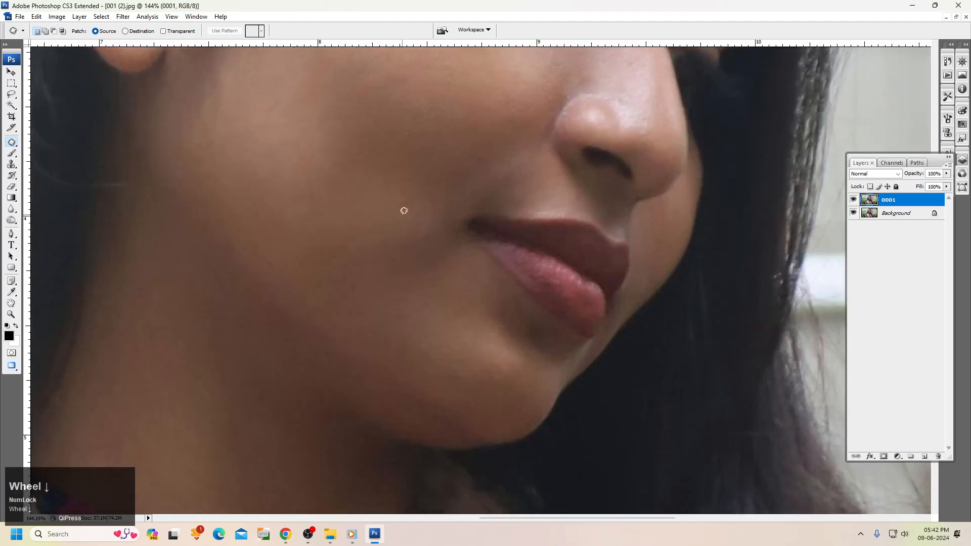
Try to patch the dark skin area beside the corner of the mouth
right_click(408, 177)
click(425, 185)
drag(441, 178, 583, 284)
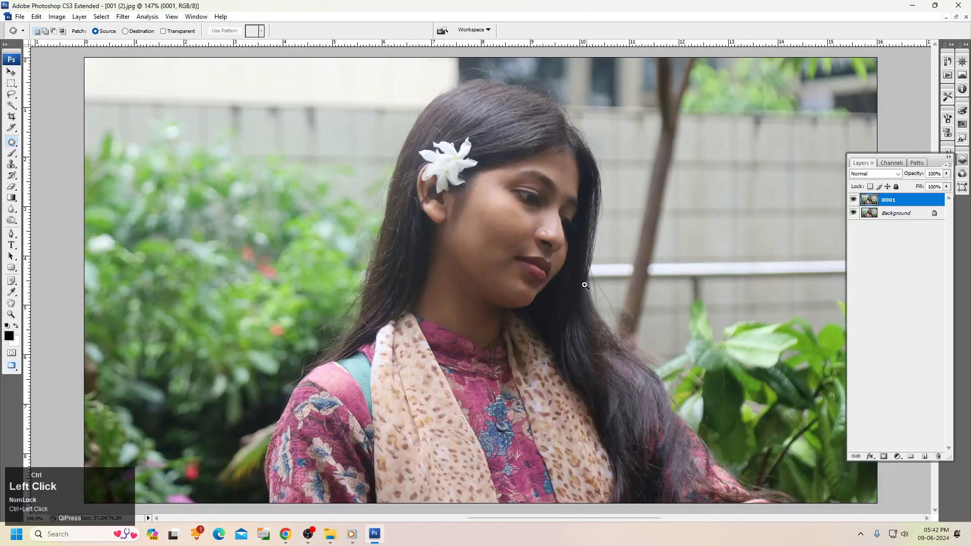
mouse_move(489, 381)
mouse_down()
mouse_move(466, 380)
mouse_move(492, 379)
mouse_move(481, 342)
mouse_up()
click(481, 341)
key(space)
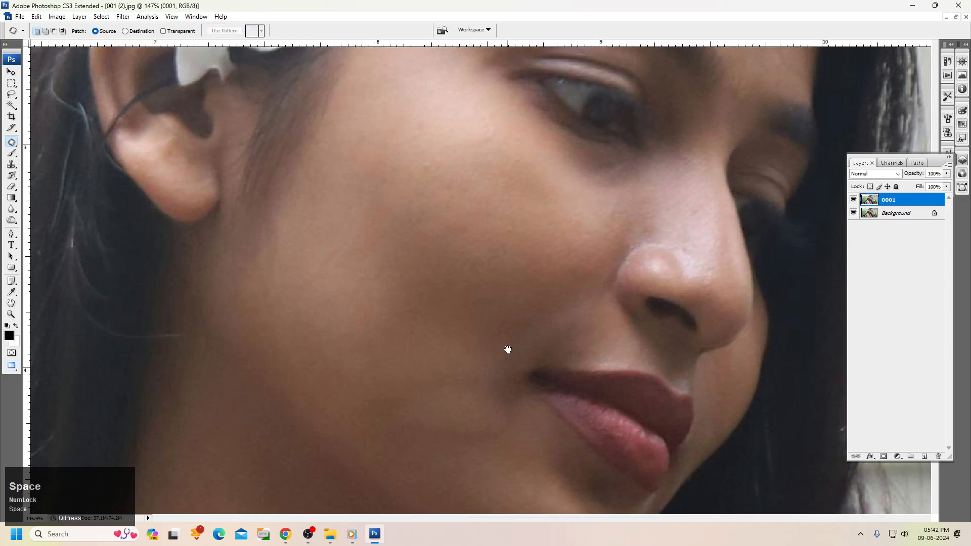
key(ctrl+alt+z)
click(516, 323)
Select the darker face and neck skin with the Magic Wand at tolerance 32 and feather the selection
right_click(515, 335)
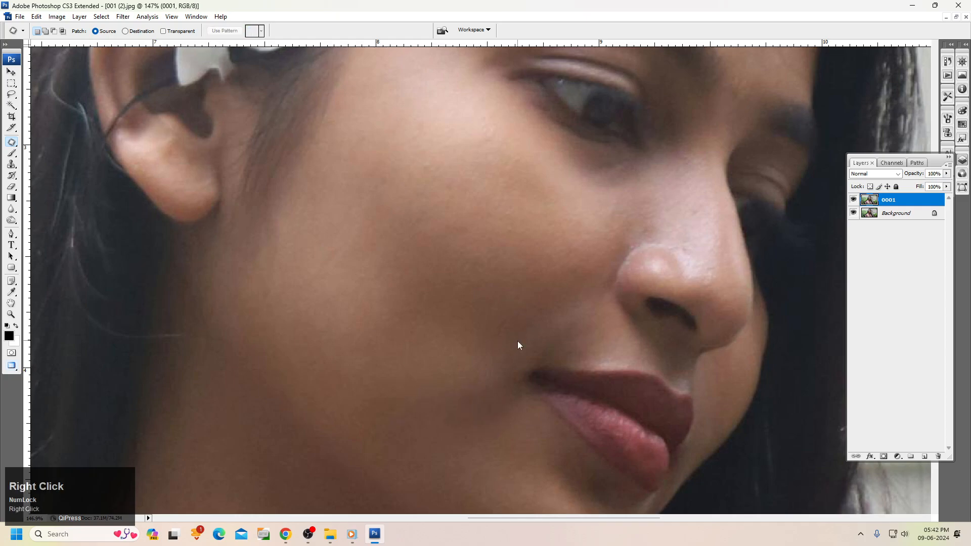
click(518, 343)
key(w)
click(510, 267)
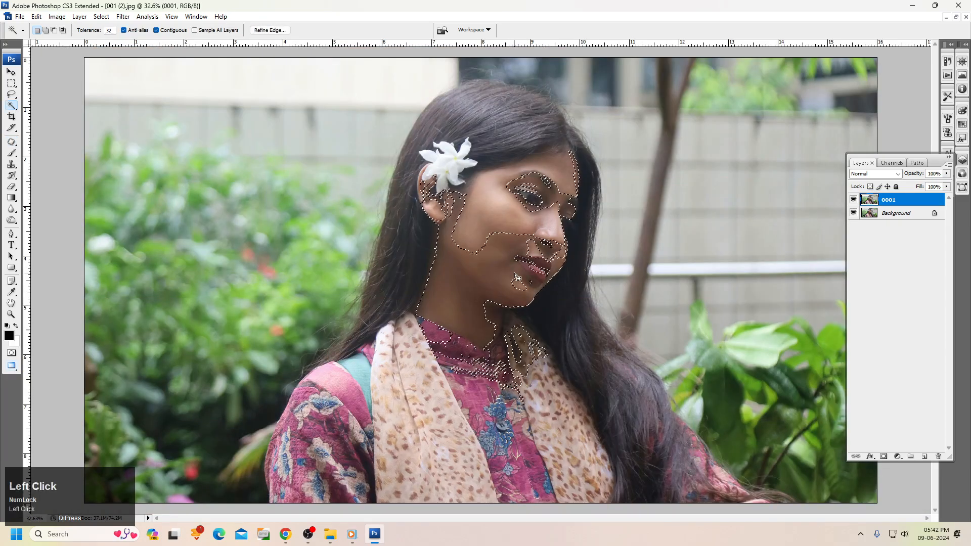
key(shift+F6)
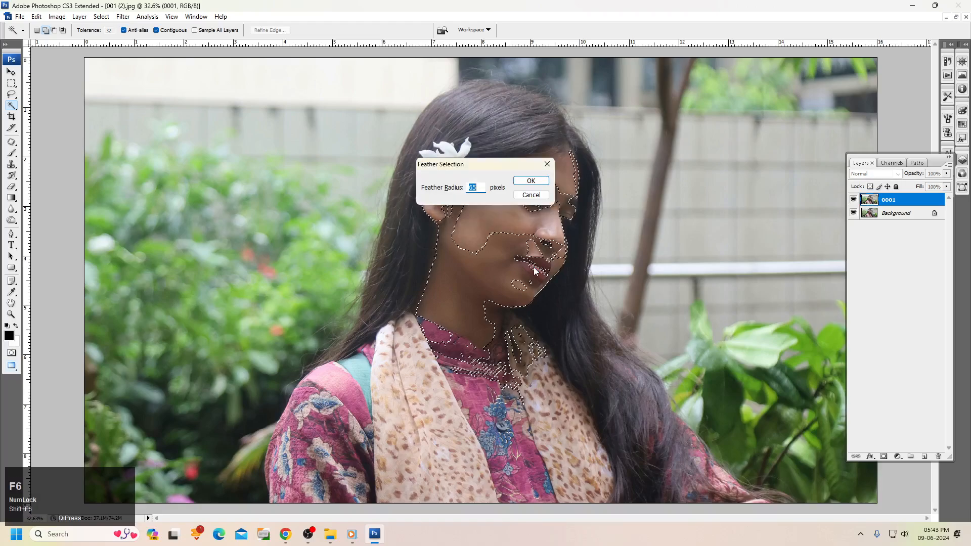
key(Return)
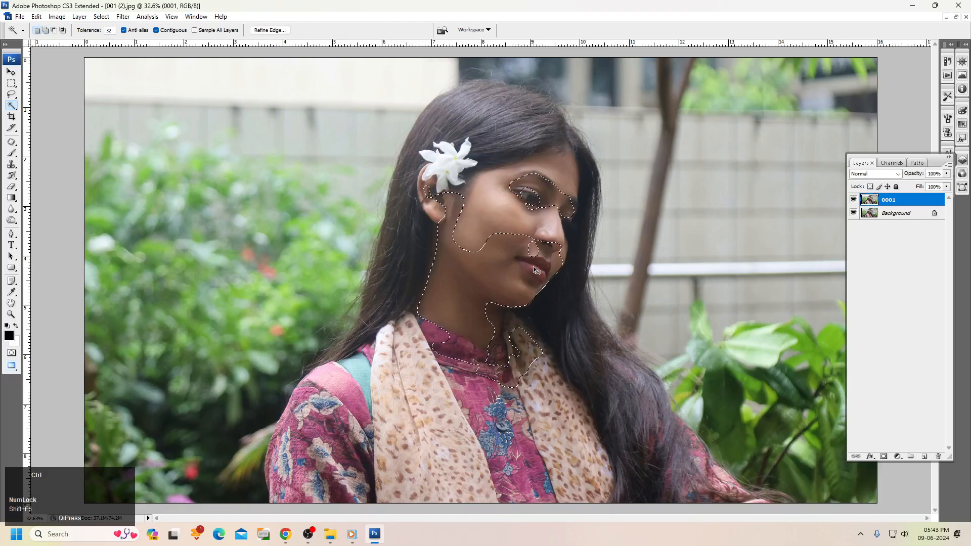
Brighten the selected skin with Levels, setting the white input to 235 and lifting the midtones slightly, and deselect
key(ctrl+l)
drag(732, 149, 728, 149)
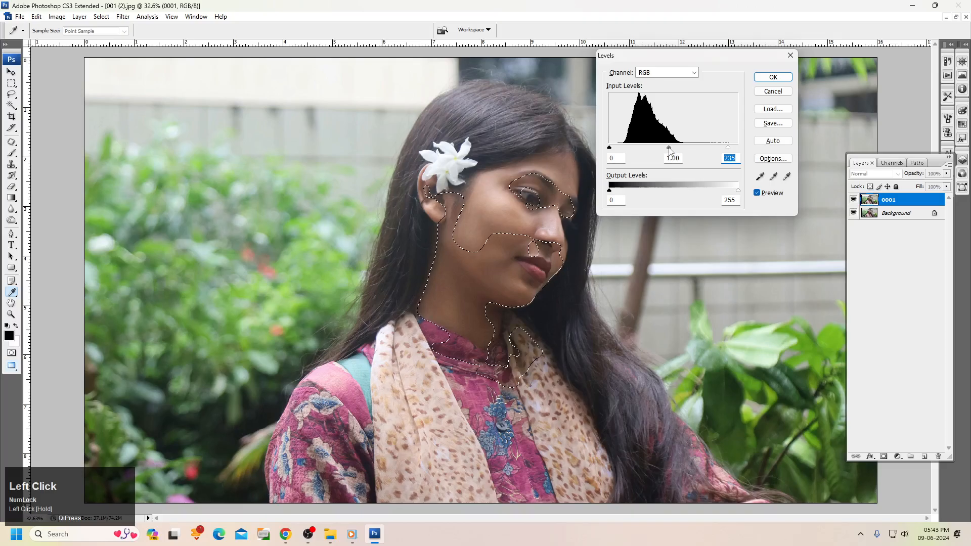
drag(665, 148, 665, 148)
key(Return)
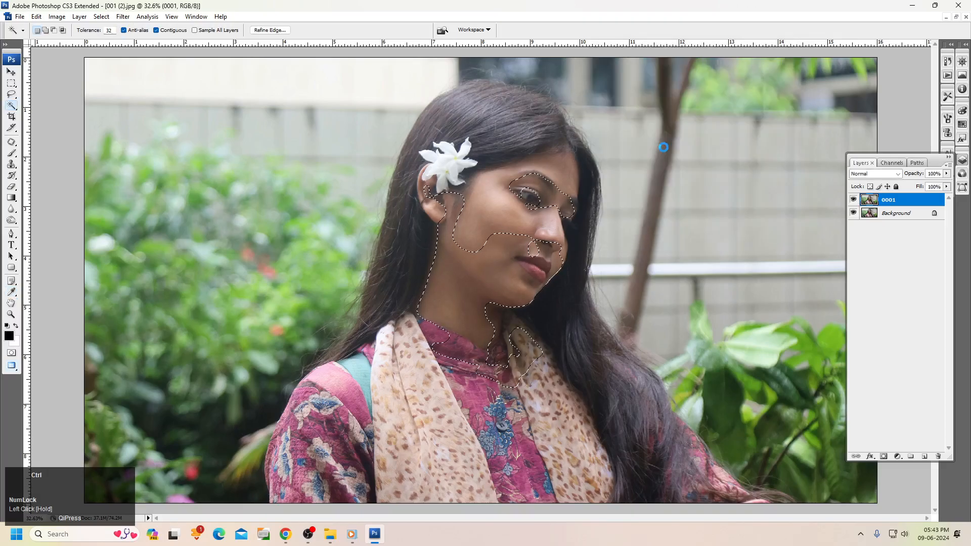
key(ctrl+d)
key(v)
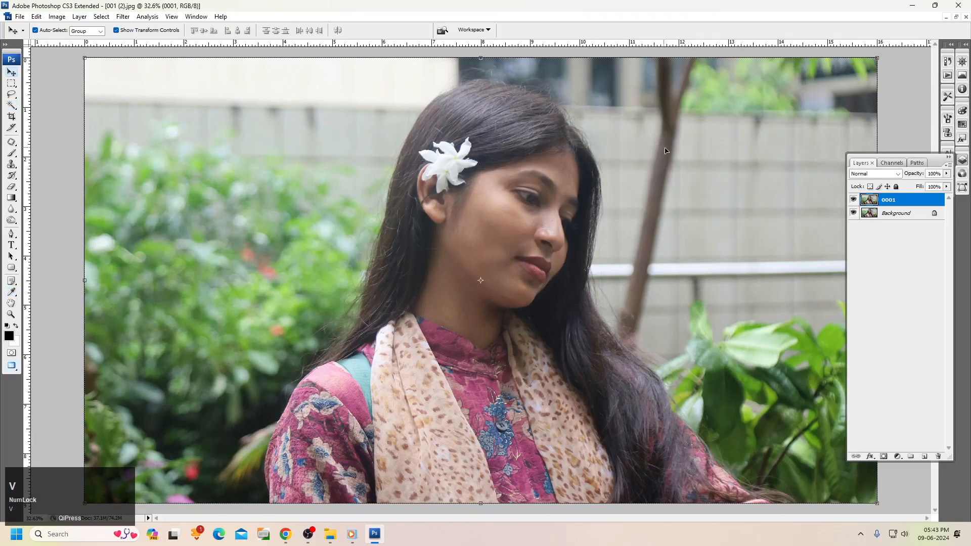
Compare the retouched portrait with the original by toggling the visibility of the 0001 layer
click(853, 200)
click(854, 199)
click(853, 200)
click(854, 200)
right_click(628, 201)
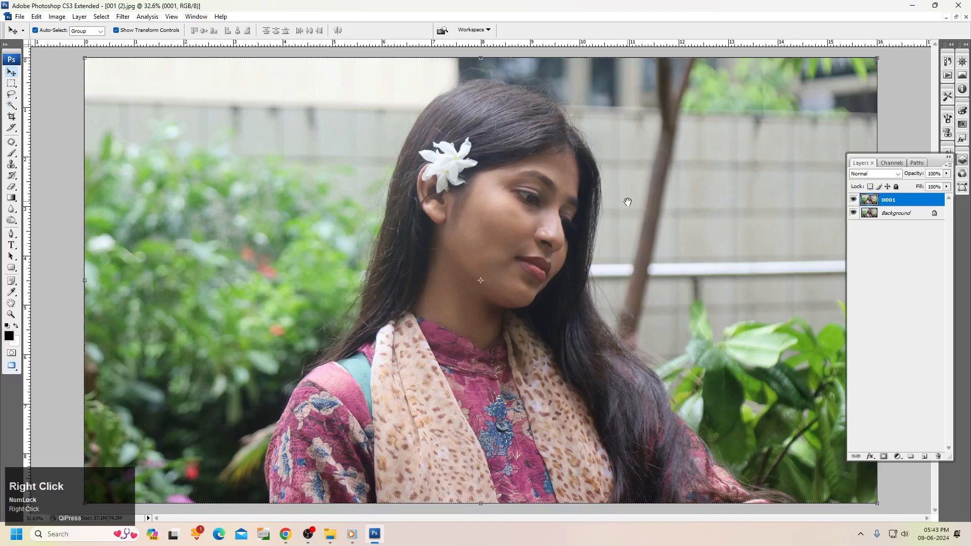
click(644, 208)
drag(580, 322, 515, 209)
right_click(515, 203)
click(530, 209)
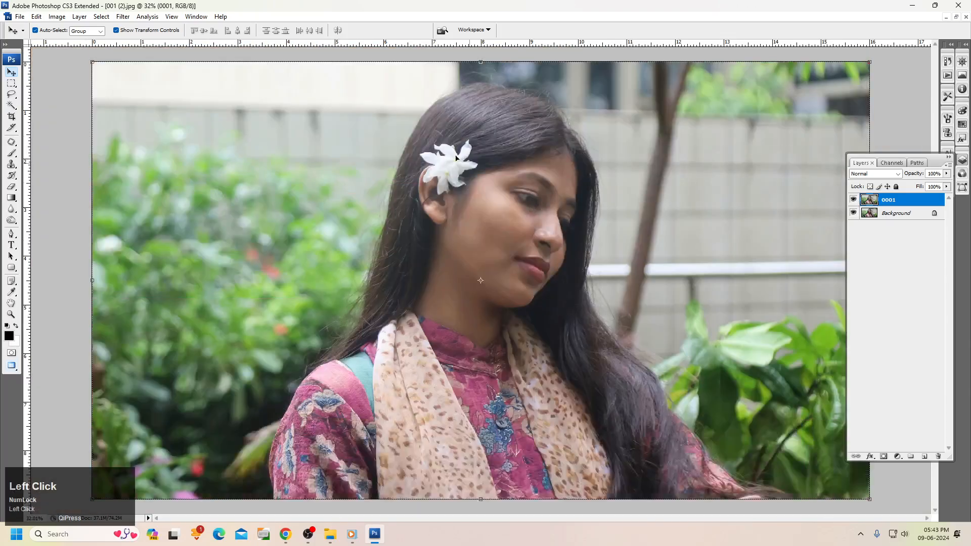
Apply the Auto Levels, Auto Contrast and Auto Color corrections to the 0001 layer
click(57, 16)
mouse_move(66, 32)
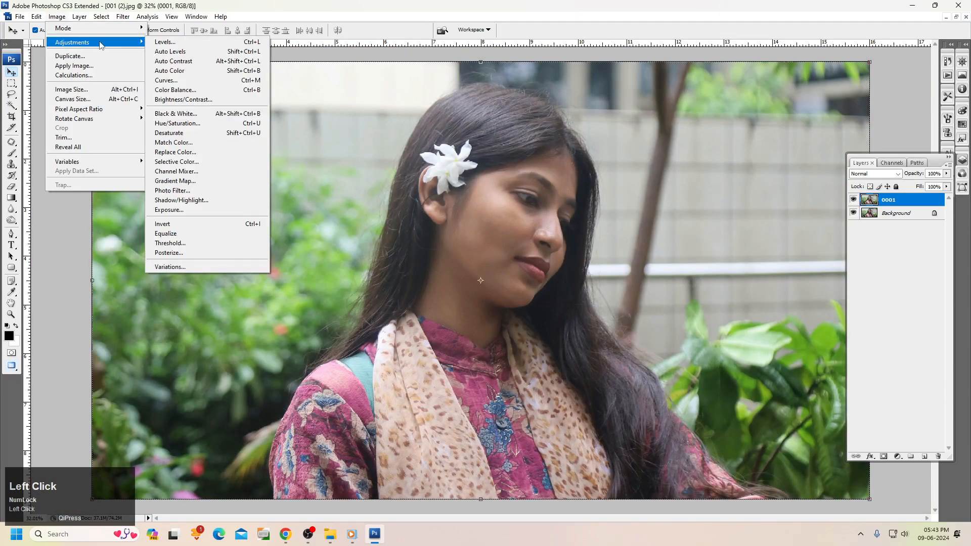
click(172, 49)
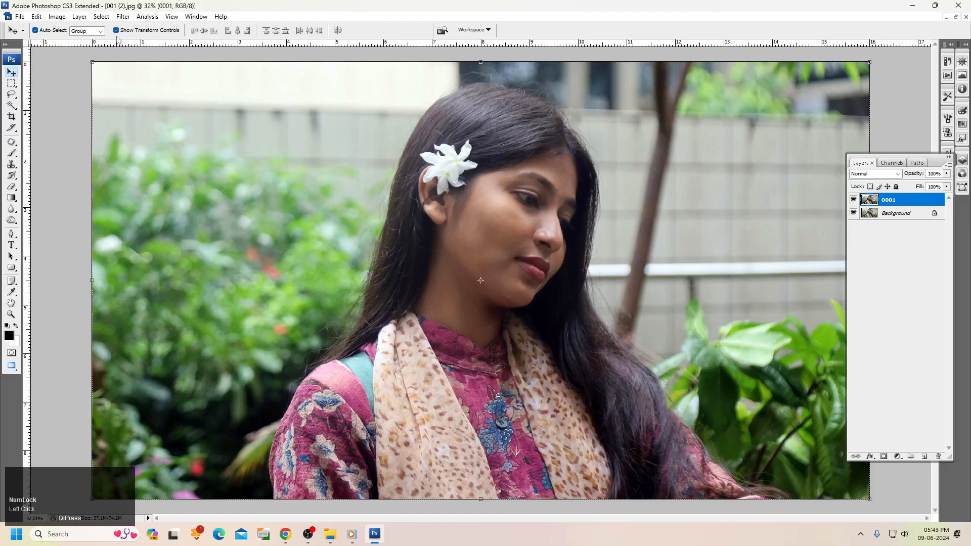
click(57, 16)
mouse_move(66, 35)
click(175, 63)
click(56, 16)
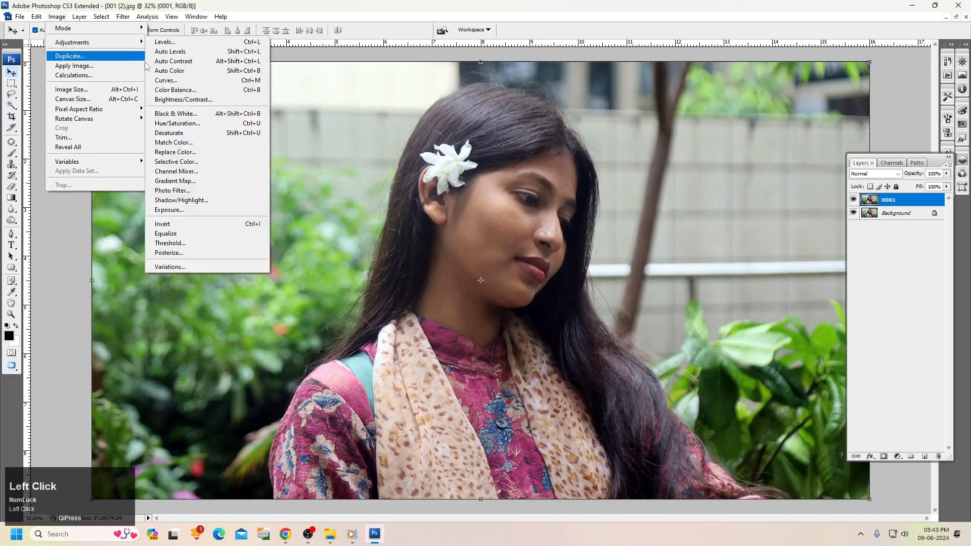
click(172, 71)
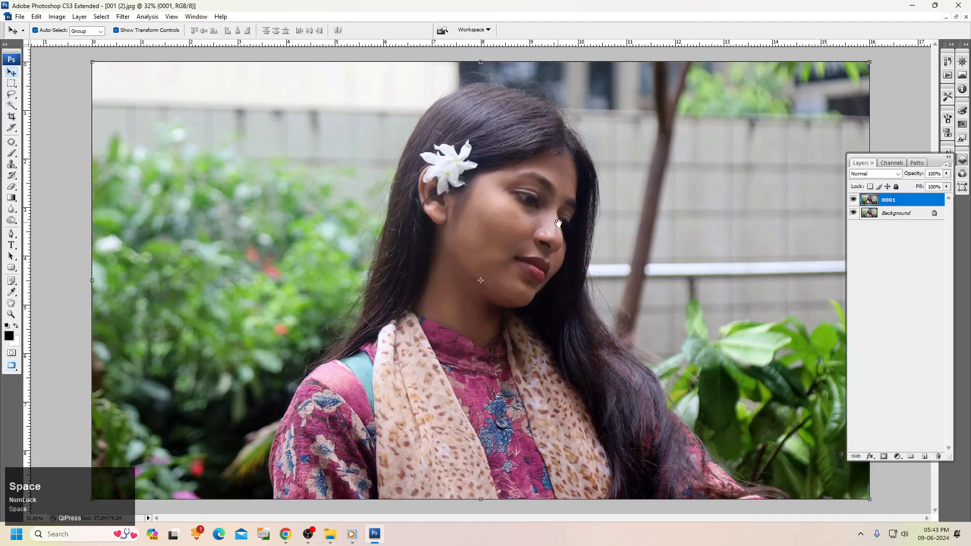
Select the face and neck skin again with the Magic Wand at tolerance 32 and feather the selection
ctrl+click(595, 283)
key(w)
click(392, 265)
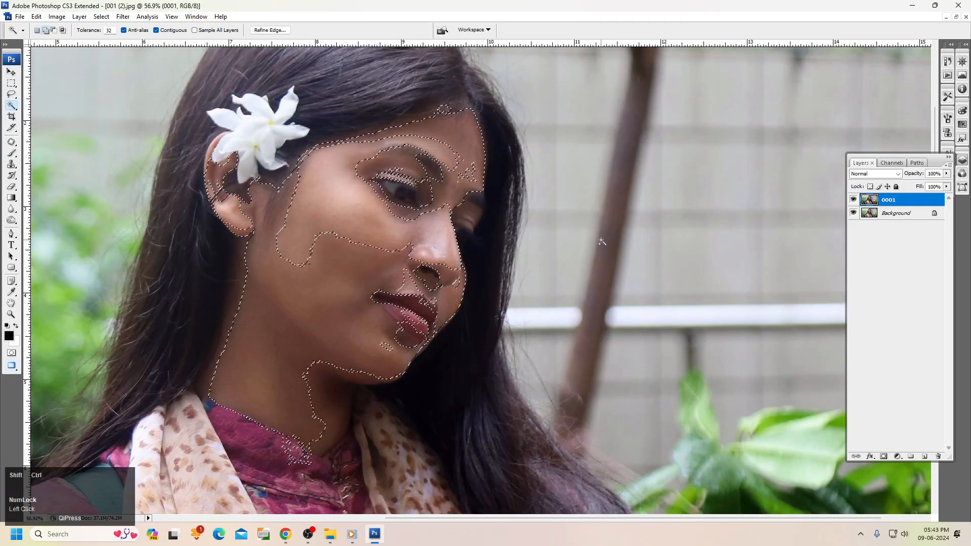
key(shift+F6)
key(Return)
Lighten the selected skin with an RGB Curves point at input 173, output 182, and deselect
key(ctrl+m)
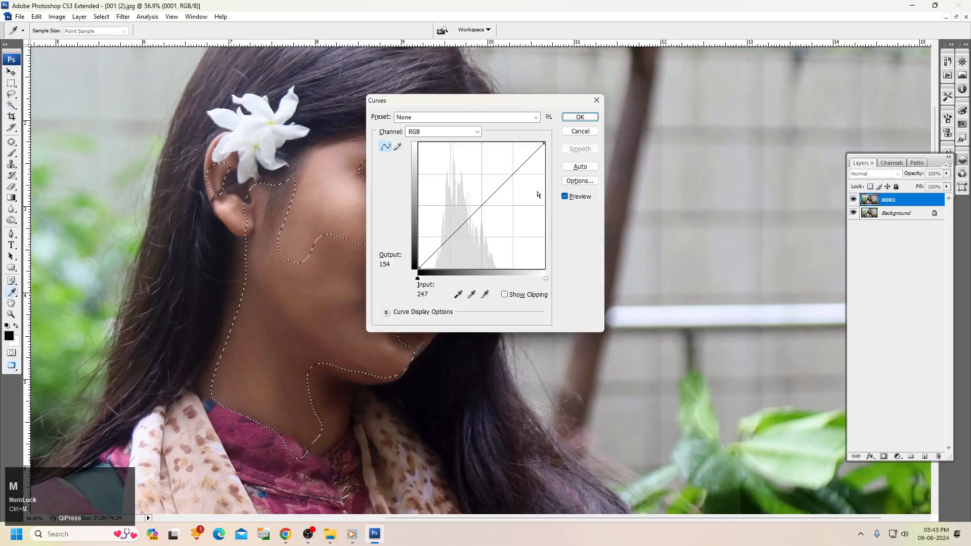
drag(504, 182, 504, 177)
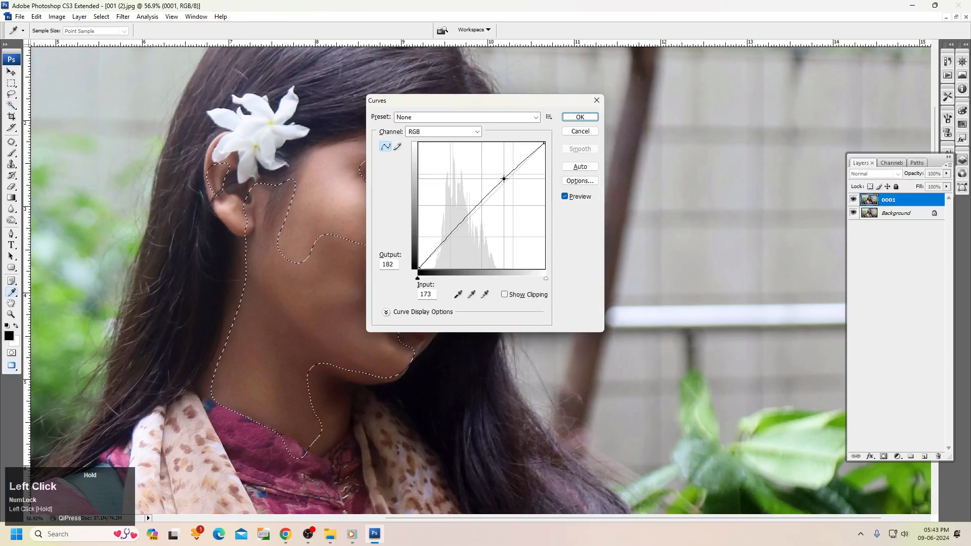
key(Return)
key(ctrl+d)
key(v)
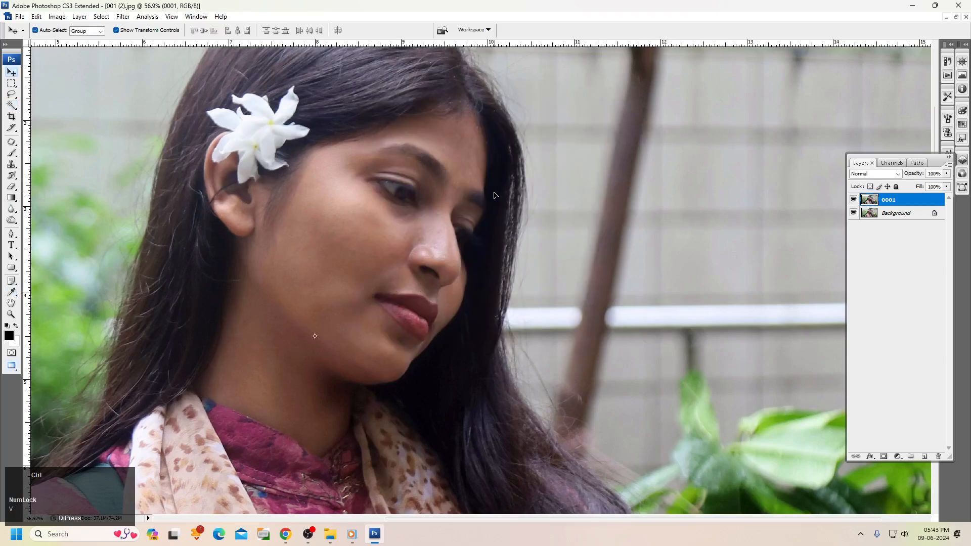
Brighten the 0001 layer with Levels, setting the midtone input to 1.13 and the white input to 215
key(ctrl+l)
click(668, 147)
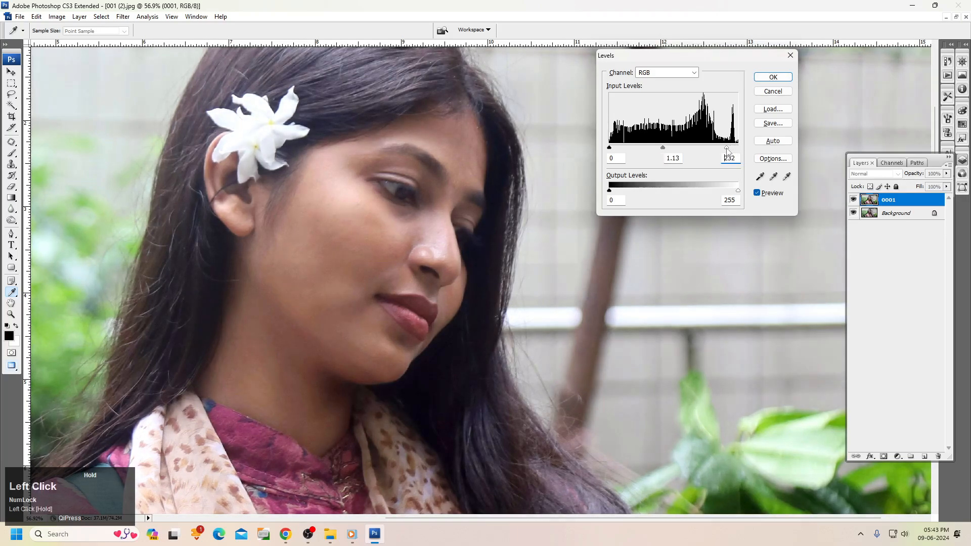
drag(728, 150, 726, 151)
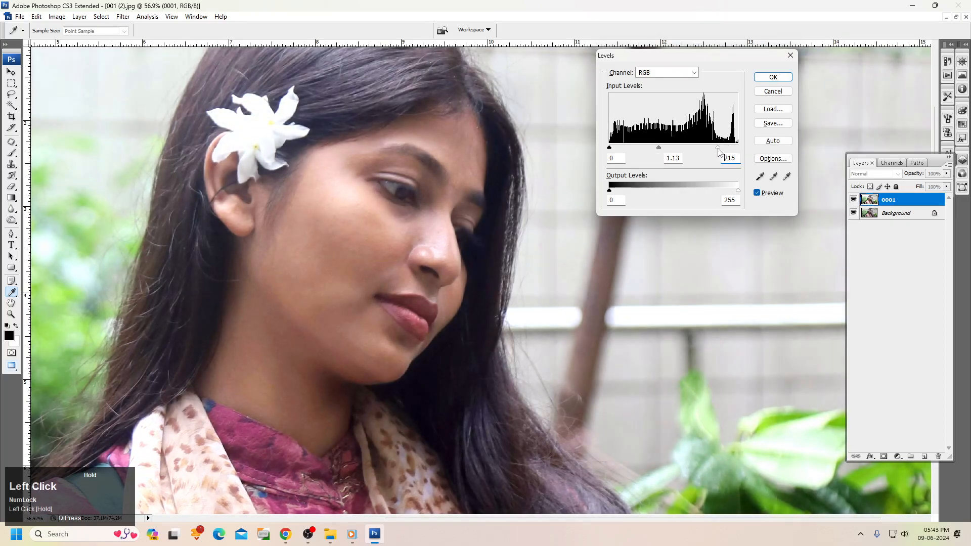
key(Return)
Lighten the midtones slightly with an RGB Curves point near input 121, output 128
key(ctrl+0)
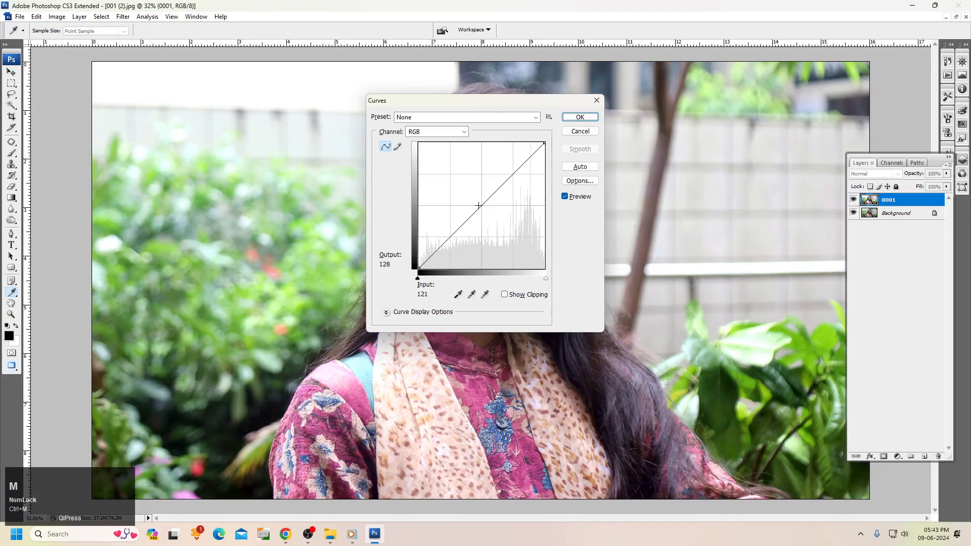
click(478, 206)
key(Return)
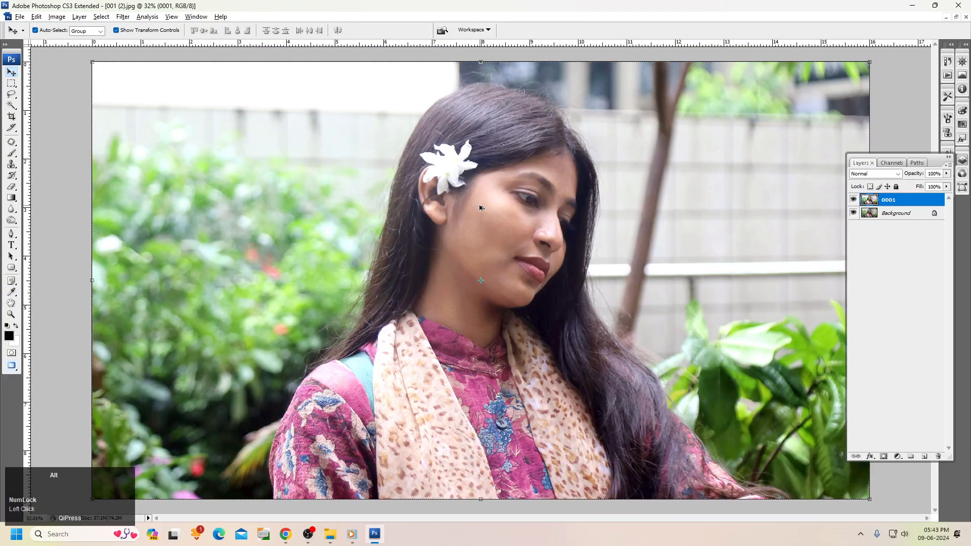
Apply Brightness/Contrast to the 0001 layer with brightness +4 and contrast +6
key(alt+i)
key(a)
key(c)
scroll(498, 196, up, 1)
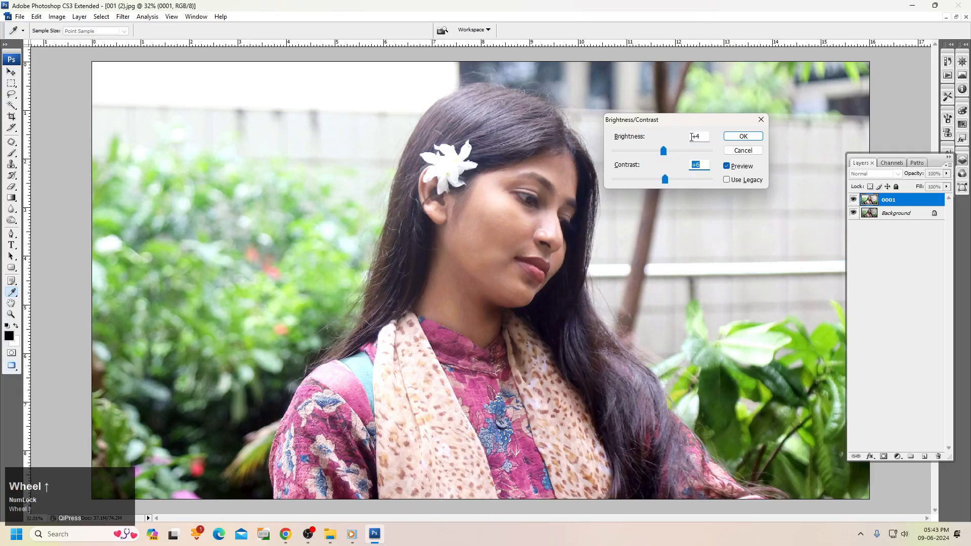
key(Return)
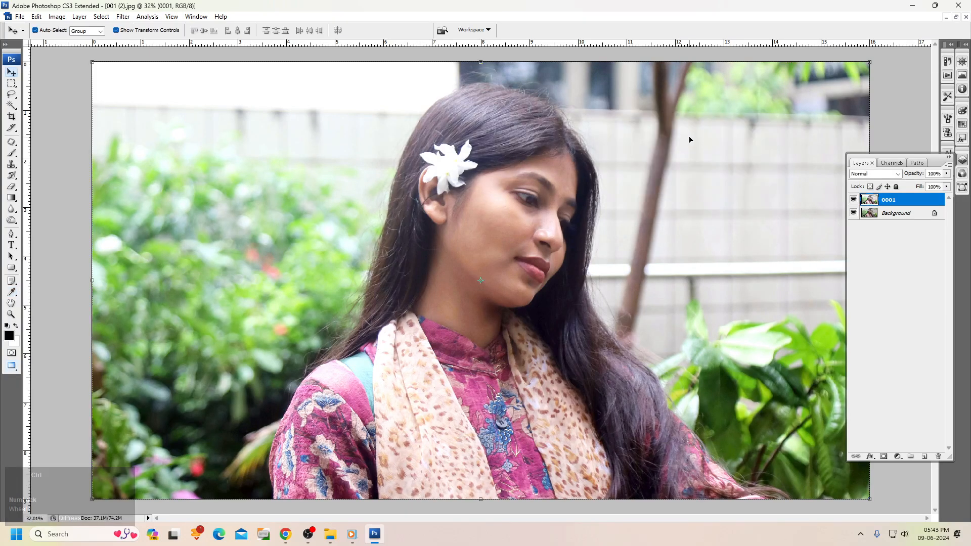
Deepen the shadows with Levels, setting the black input to 20 and the midtone input to 1.16
key(ctrl+l)
drag(610, 148, 617, 148)
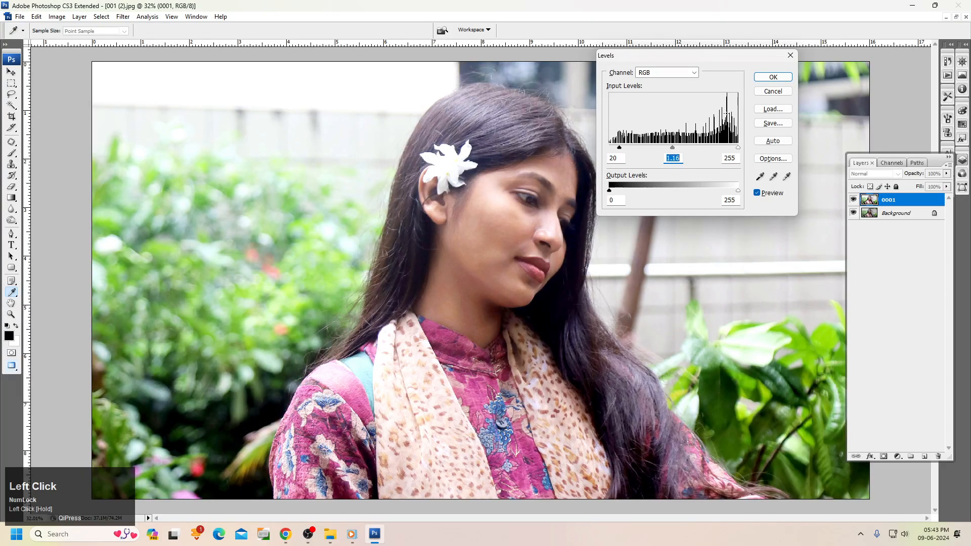
click(765, 79)
Darken the hair on the crown and beside the face using a 400 px Burn brush, Midtones range, 50% exposure
key(o)
key(bracketright)
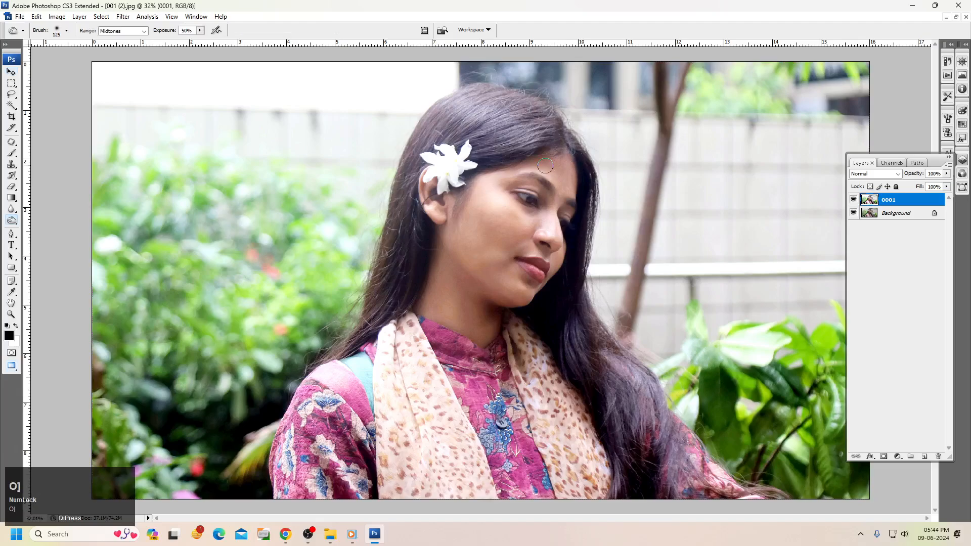
key(bracketright)
key(bracketright)
key(bracketright)
key(bracketright)
mouse_move(523, 133)
mouse_down()
mouse_move(504, 131)
mouse_move(483, 101)
mouse_move(445, 121)
mouse_move(500, 96)
mouse_move(548, 125)
mouse_up()
mouse_move(452, 136)
mouse_down()
mouse_move(405, 192)
mouse_move(459, 103)
mouse_move(494, 94)
mouse_move(428, 134)
mouse_move(473, 128)
mouse_move(470, 117)
mouse_move(513, 128)
mouse_move(461, 153)
mouse_move(418, 194)
mouse_move(378, 284)
mouse_move(314, 340)
mouse_move(329, 350)
mouse_move(278, 385)
mouse_up()
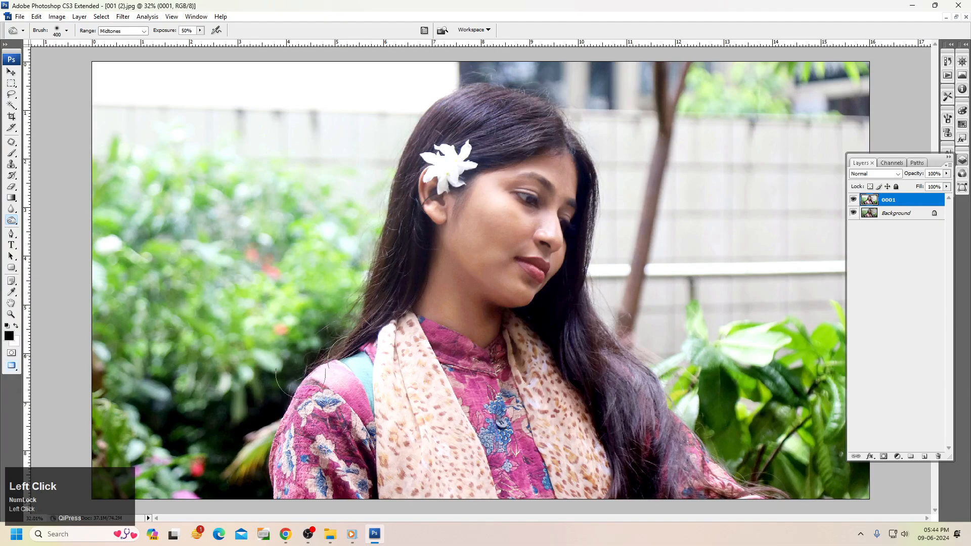
Burn the long hair falling over the woman's shoulder with a 500 px brush
key(bracketleft)
key(bracketright)
key(bracketright)
key(bracketright)
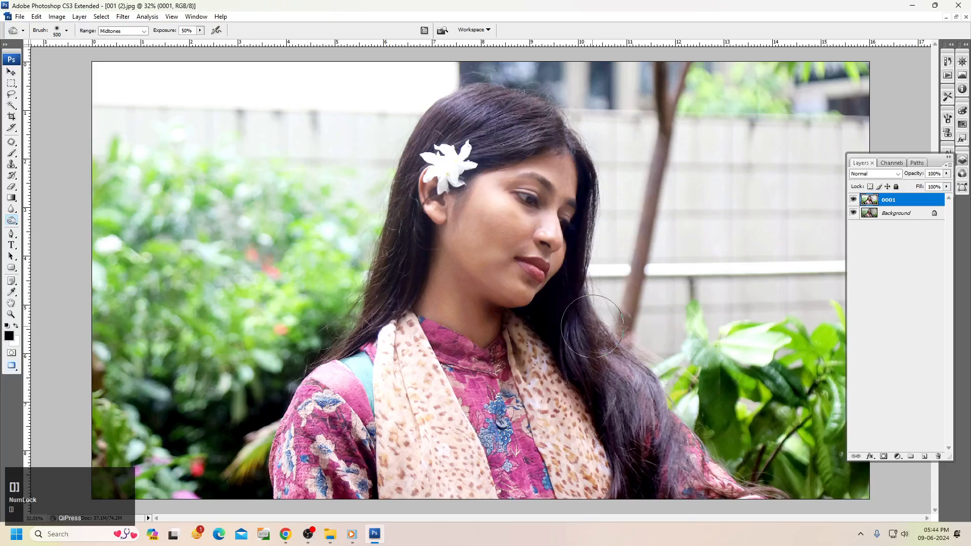
mouse_move(587, 324)
mouse_down()
mouse_move(640, 403)
mouse_move(623, 387)
mouse_move(657, 485)
mouse_up()
key(bracketleft)
key(bracketleft)
key(bracketleft)
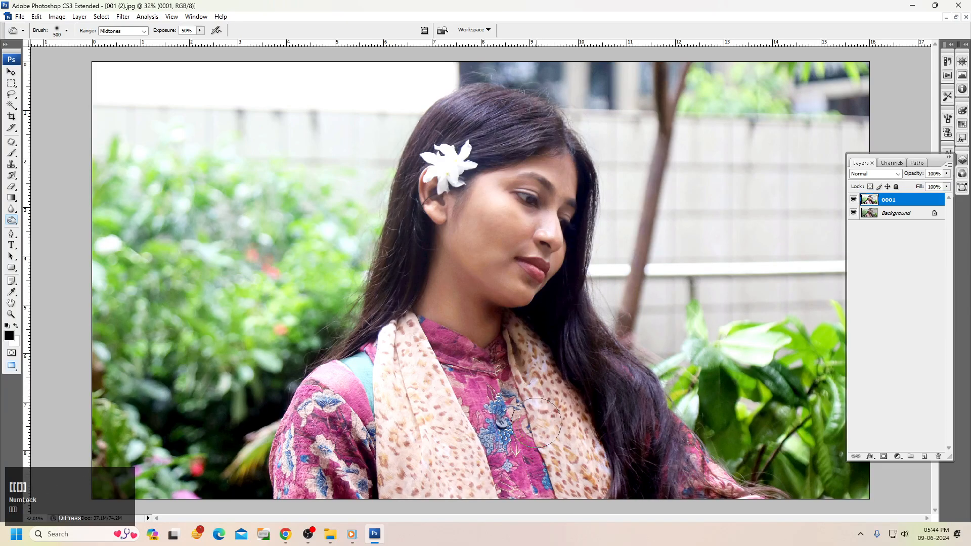
Darken the leopard-print scarf and the floral dress with a larger Burn brush
key(bracketright)
key(bracketright)
key(bracketright)
key(bracketright)
mouse_move(536, 398)
mouse_down()
mouse_move(562, 459)
mouse_move(508, 459)
mouse_move(460, 409)
mouse_move(394, 376)
mouse_move(384, 480)
mouse_move(302, 422)
mouse_move(325, 520)
mouse_up()
key(bracketright)
key(bracketright)
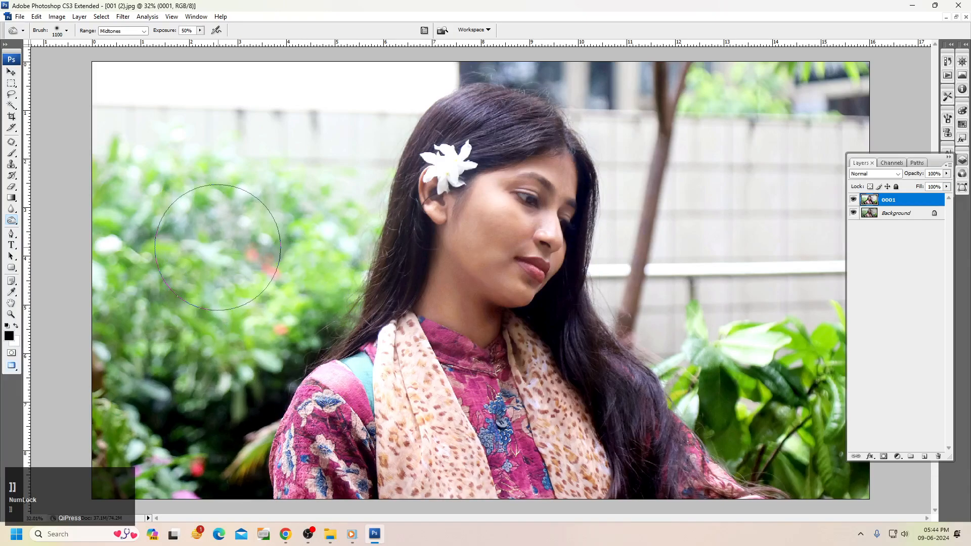
Burn the background foliage and wall with a 1500 px brush, and fade the last stroke to 43% opacity
key(bracketright)
key(bracketright)
key(bracketright)
key(bracketright)
mouse_move(210, 224)
mouse_down()
mouse_move(174, 131)
mouse_move(173, 91)
mouse_move(314, 122)
mouse_move(302, 166)
mouse_move(307, 241)
mouse_move(245, 314)
mouse_move(196, 335)
mouse_move(142, 474)
mouse_move(95, 240)
mouse_move(223, 132)
mouse_move(303, 115)
mouse_move(740, 289)
mouse_move(823, 342)
mouse_move(780, 255)
mouse_move(764, 141)
mouse_move(780, 92)
mouse_move(819, 98)
mouse_move(812, 241)
mouse_move(815, 124)
mouse_move(623, 51)
mouse_move(472, 47)
mouse_move(345, 73)
mouse_move(325, 136)
mouse_move(192, 149)
mouse_move(274, 125)
mouse_move(59, 86)
mouse_up()
click(524, 216)
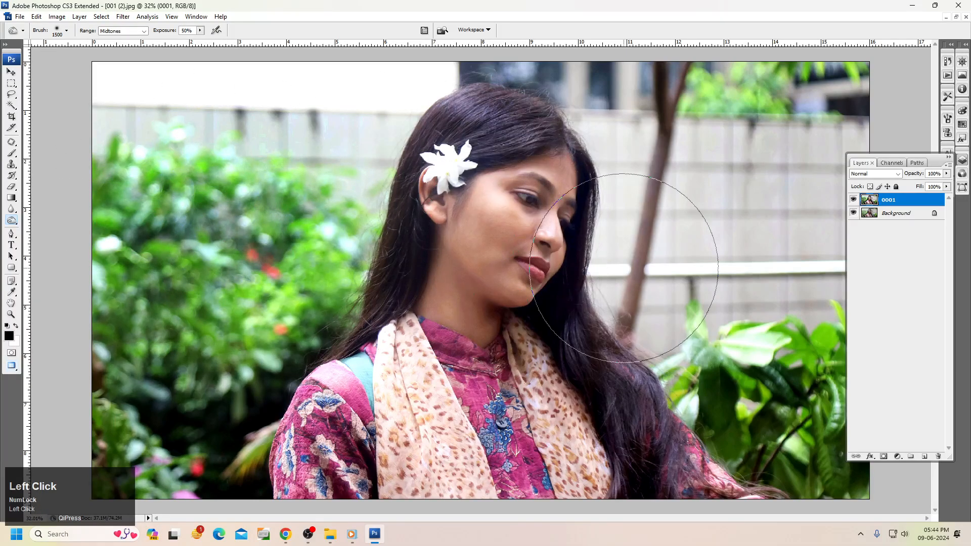
key(ctrl+shift+f)
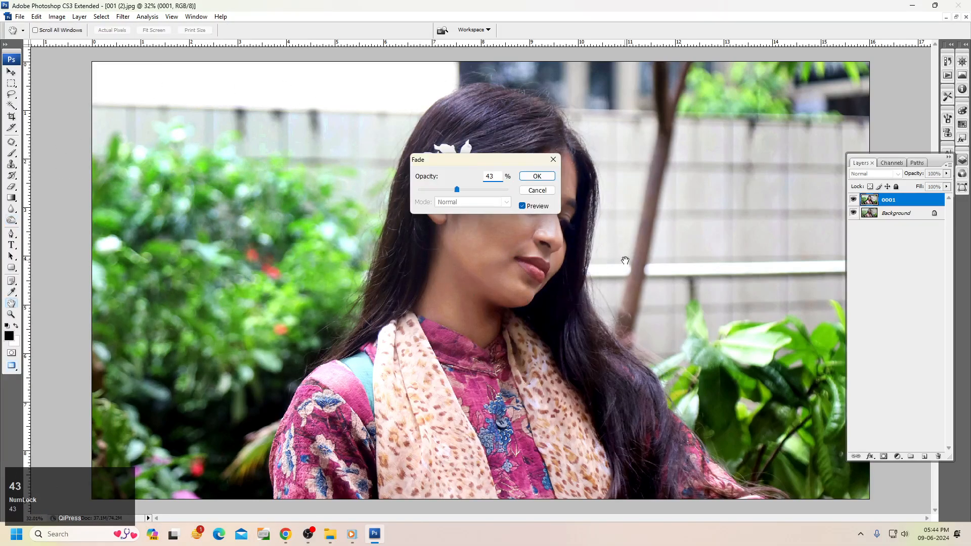
key(Return)
Apply Brightness/Contrast to the 0001 layer with brightness +2 and contrast +6
key(alt+i)
key(a)
key(c)
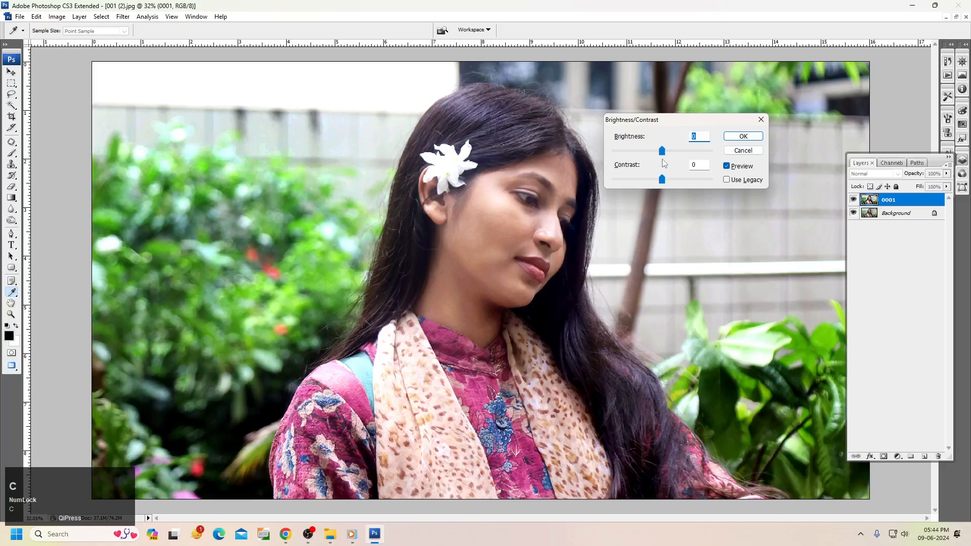
scroll(702, 167, up, 5)
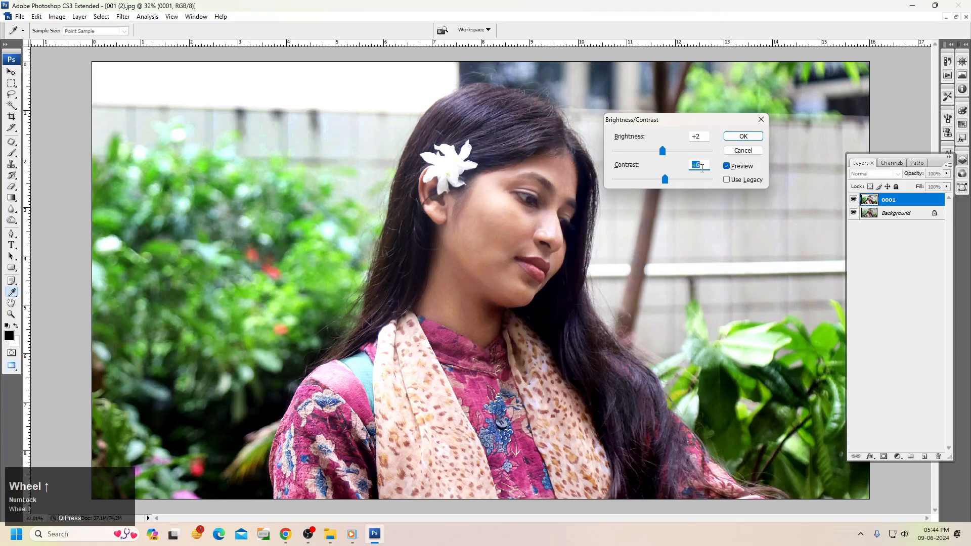
key(Return)
Darken the iris and the eyebrow above it with a 70 px Burn brush
drag(430, 126, 668, 327)
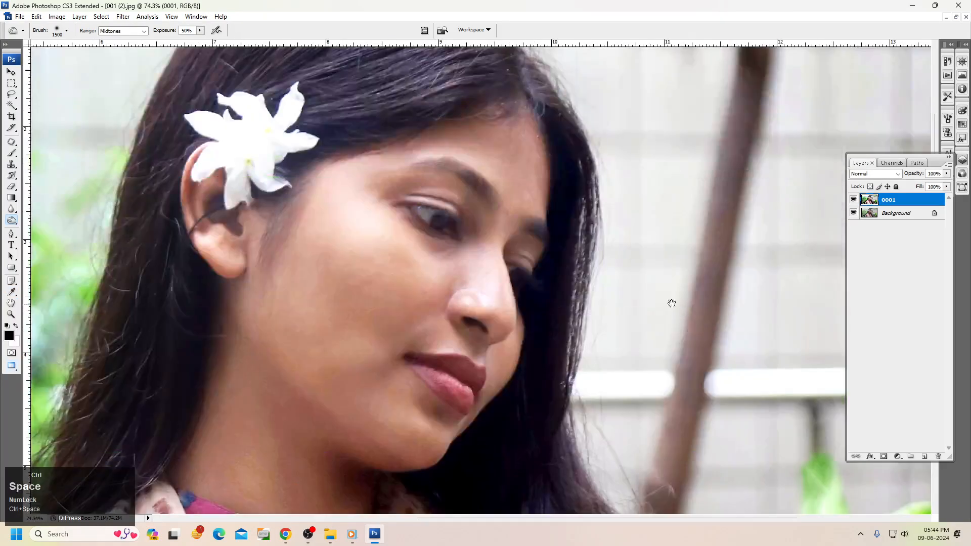
key(bracketleft)
key(bracketleft)
key(bracketleft)
key(bracketleft)
key(bracketleft)
key(bracketleft)
key(bracketleft)
key(bracketleft)
key(bracketleft)
key(bracketleft)
key(bracketleft)
key(bracketleft)
key(bracketleft)
key(bracketleft)
key(bracketleft)
key(bracketleft)
key(bracketleft)
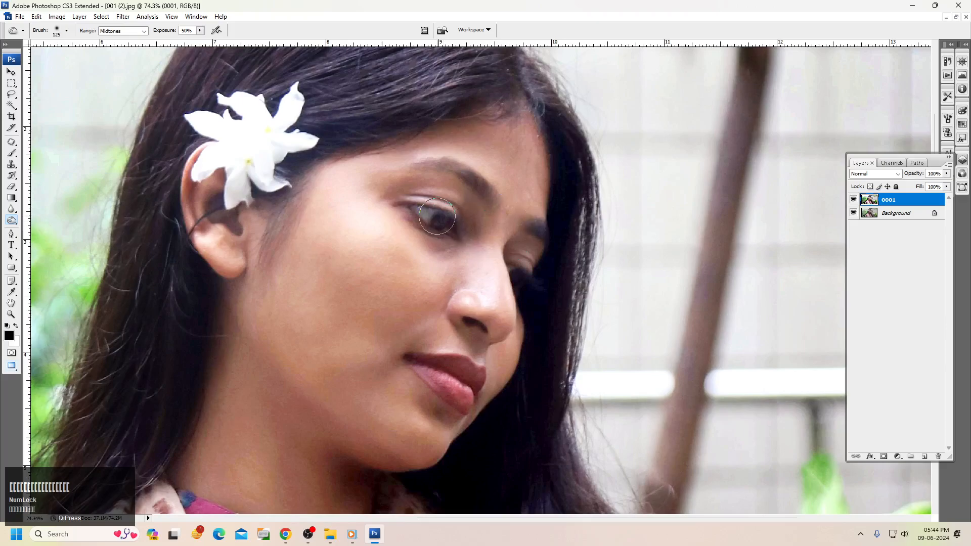
key(bracketleft)
key(bracketleft)
click(440, 220)
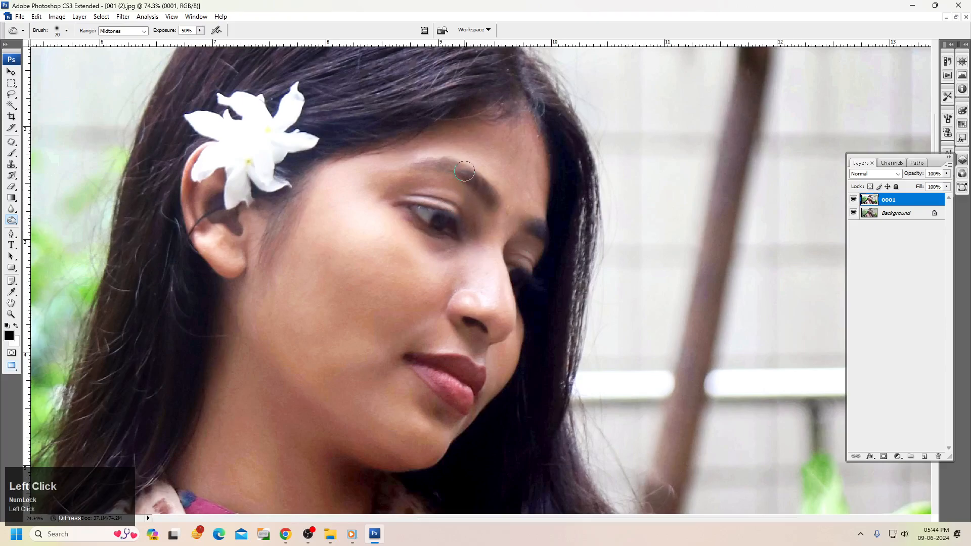
mouse_move(465, 172)
mouse_down()
mouse_move(431, 165)
mouse_move(473, 173)
mouse_move(452, 171)
mouse_up()
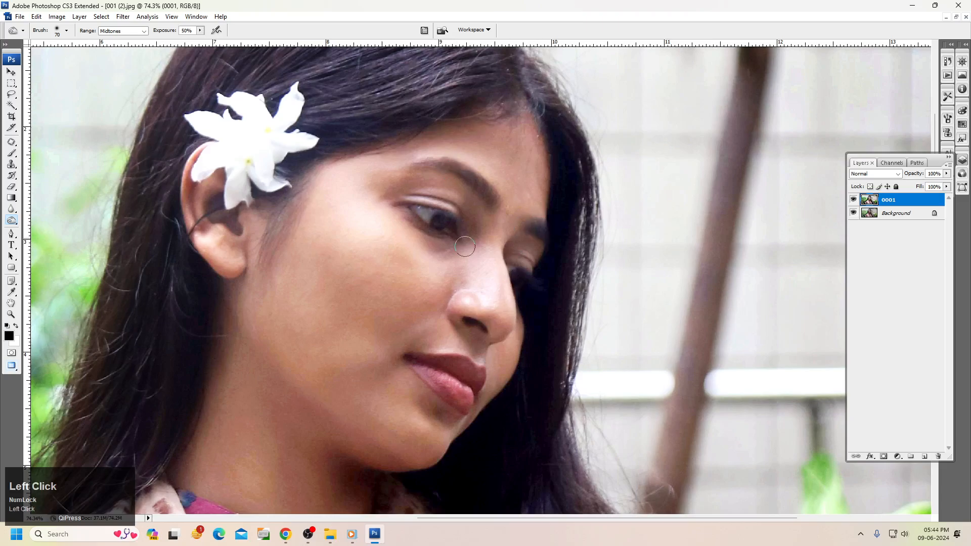
Dodge the white of the eye with the 70 px brush and burn the lips
alt+click(422, 213)
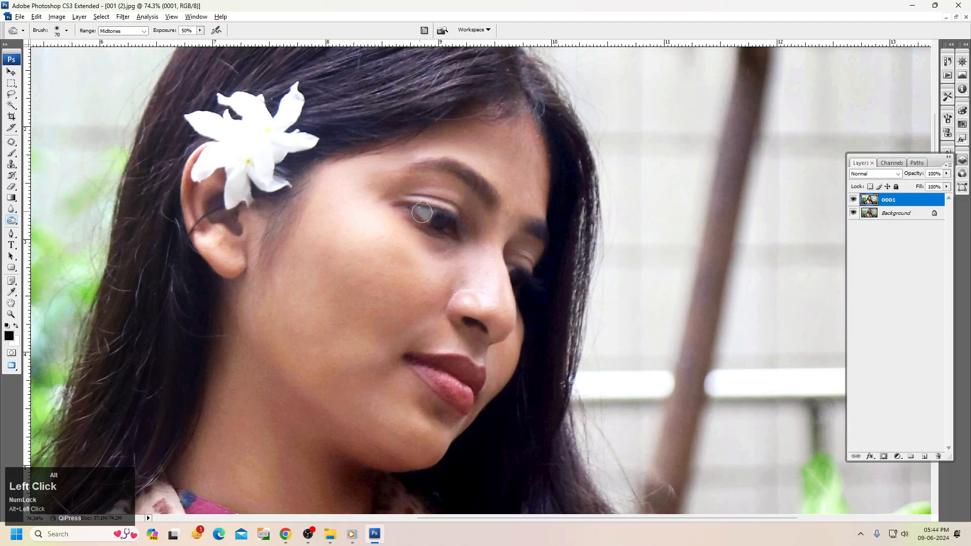
key(space)
click(462, 366)
mouse_move(462, 394)
mouse_down()
mouse_move(439, 381)
mouse_move(469, 399)
mouse_up()
Adjust the midtones of the whole portrait slightly with an RGB Curves correction
key(ctrl+0)
key(ctrl+m)
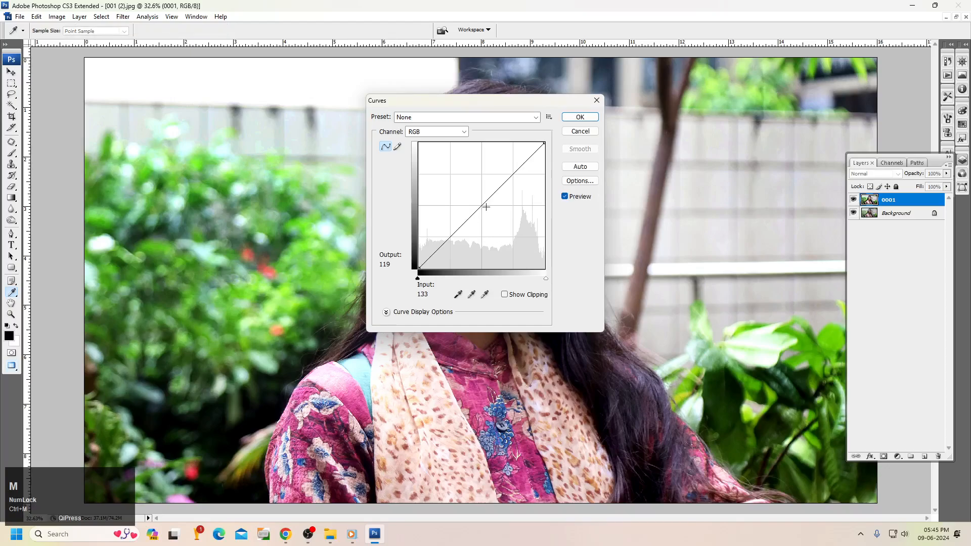
key(Return)
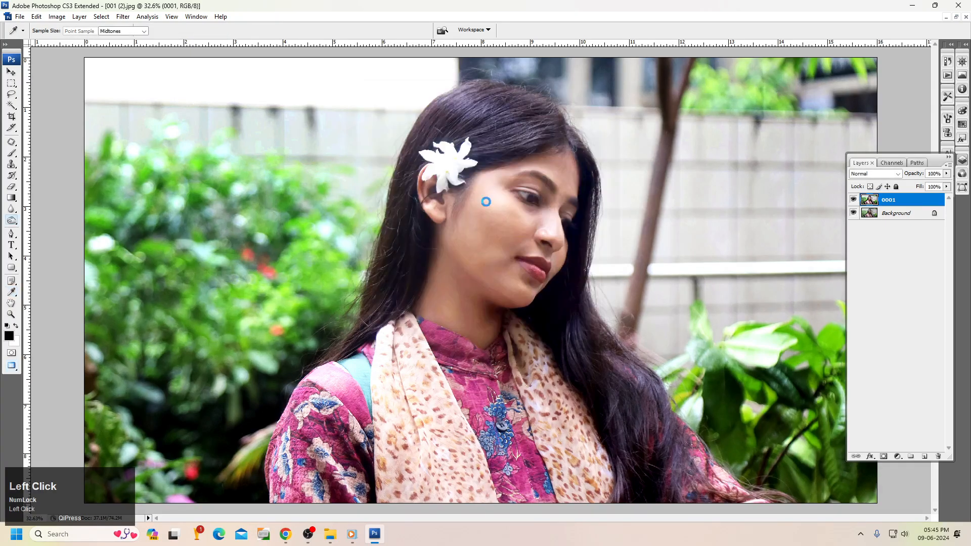
Apply Color Balance to the midtones with levels -7, +5 and +4, preserving luminosity
key(ctrl+b)
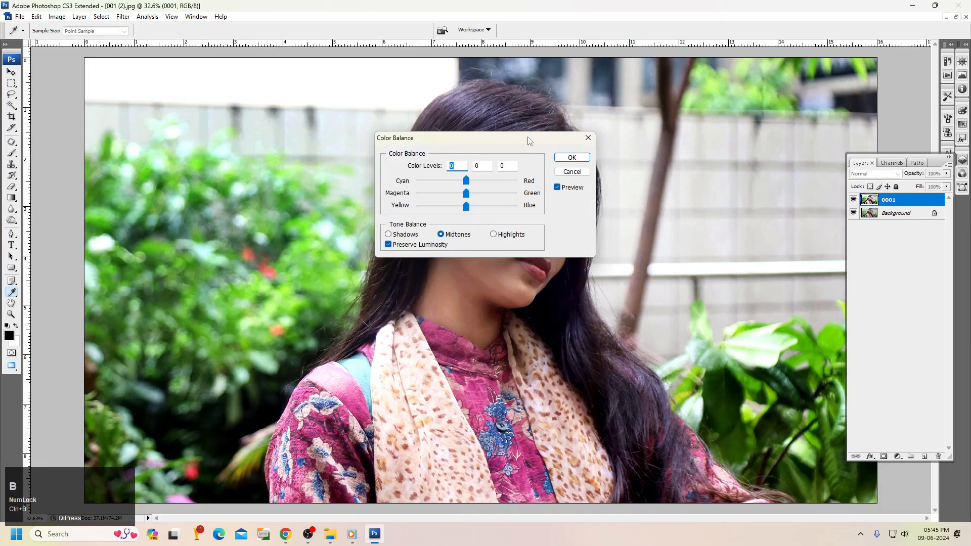
drag(531, 137, 763, 89)
drag(698, 135, 707, 161)
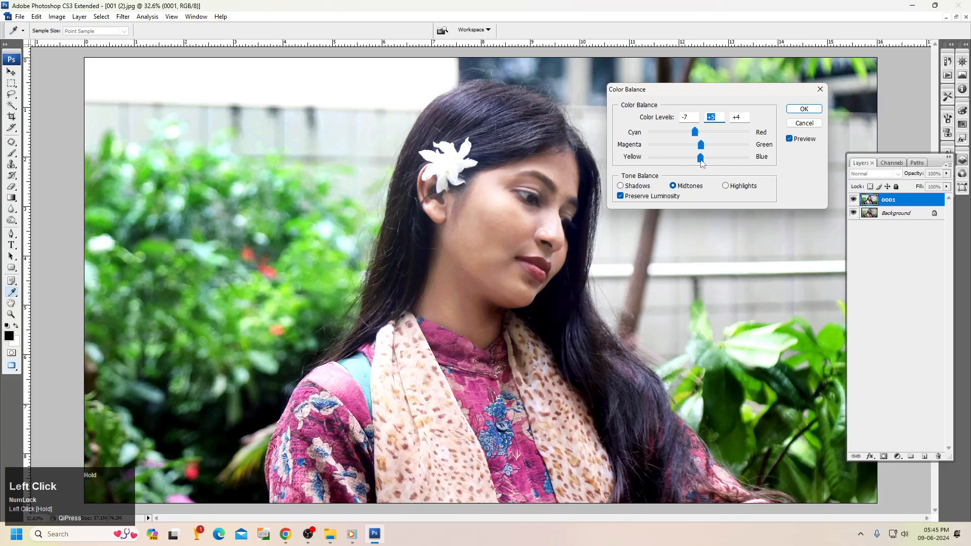
click(804, 109)
key(ctrl)
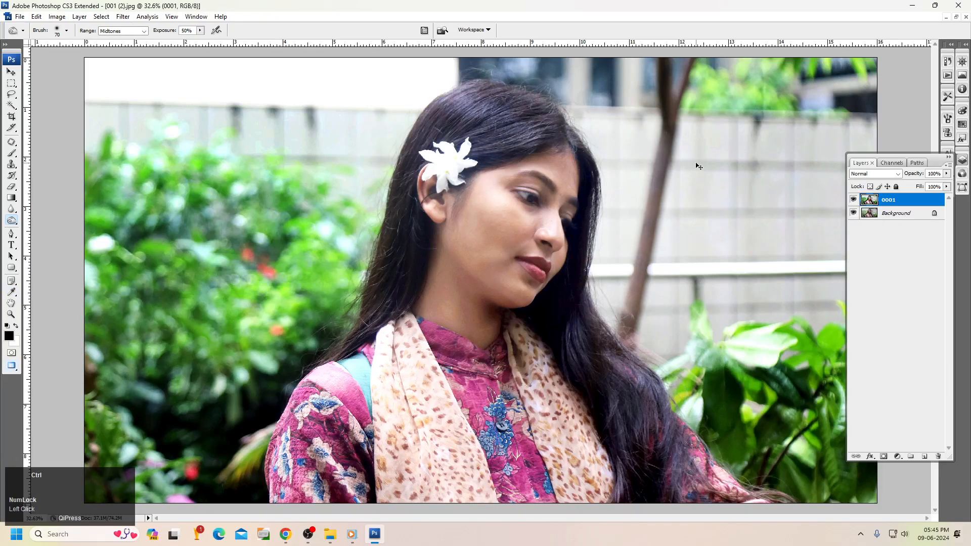
Apply a Photo Filter to the 0001 layer and fade it to 67% opacity in Normal mode
key(alt+i)
key(a)
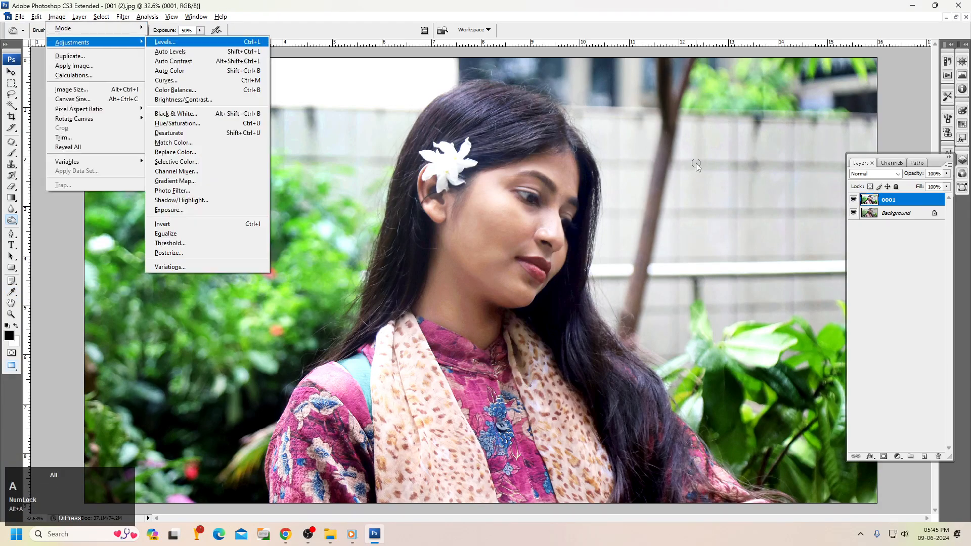
key(f)
click(547, 161)
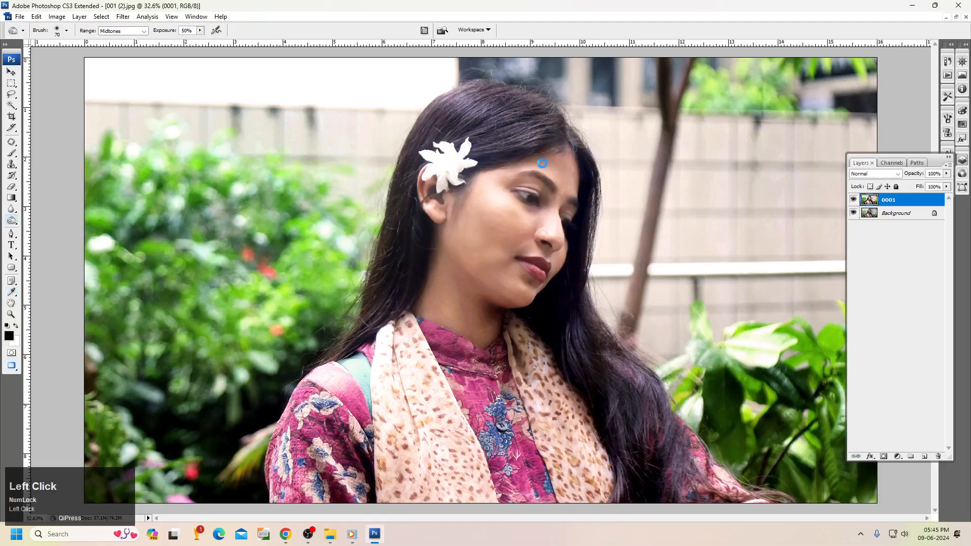
key(ctrl+shift+f)
click(497, 191)
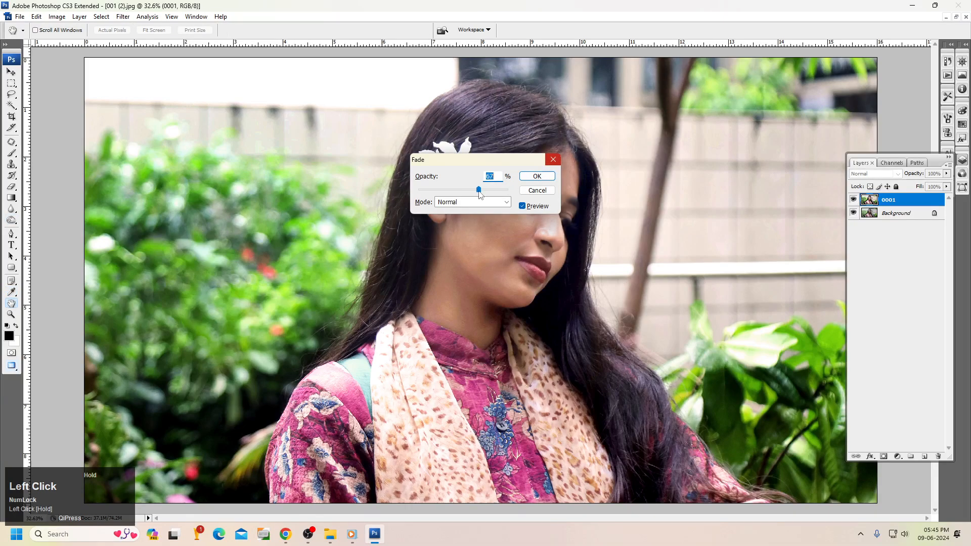
click(526, 176)
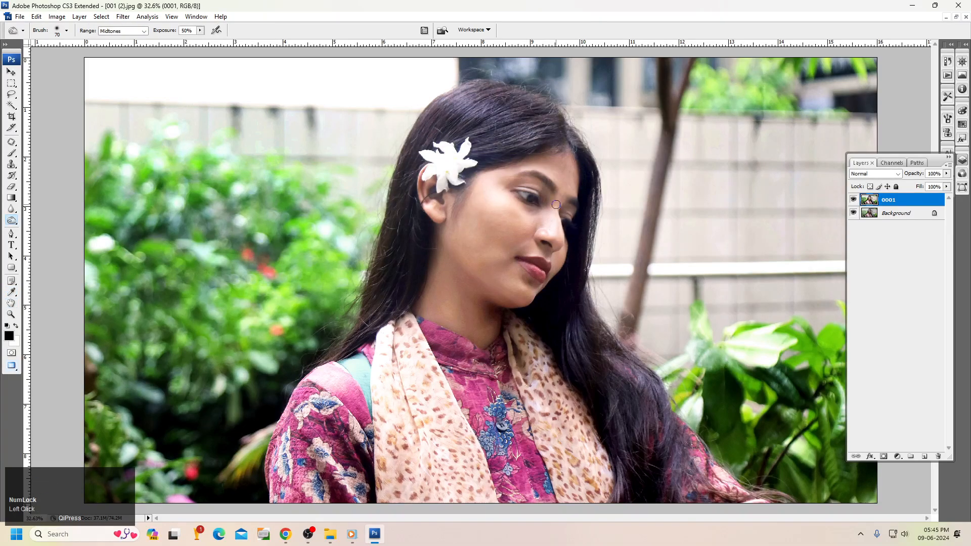
Deepen the shadows of the 0001 layer with Levels by slightly raising the RGB black input
key(ctrl+l)
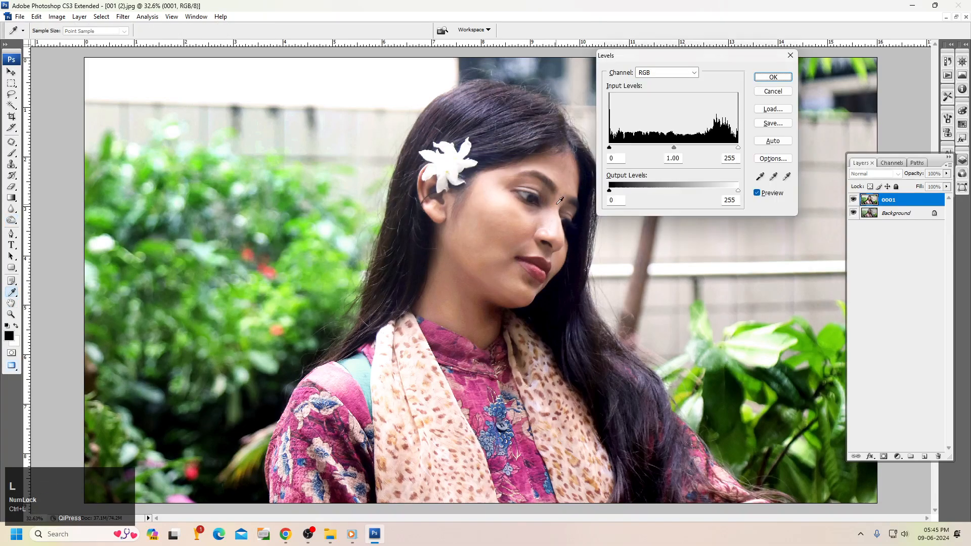
click(615, 157)
scroll(615, 158, down, 8)
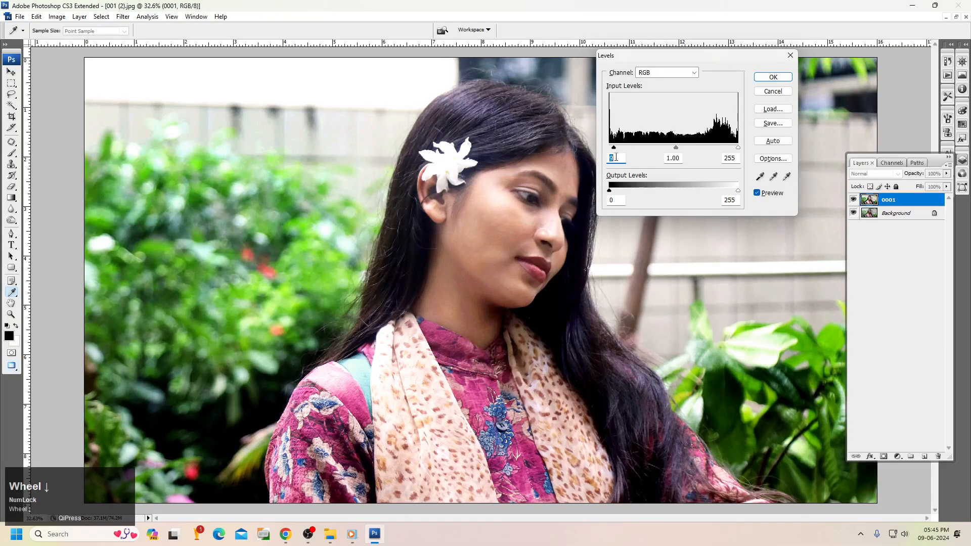
key(Return)
Open the Portraiture filter on the 0001 layer and choose the Smoothing: High preset
key(alt+t)
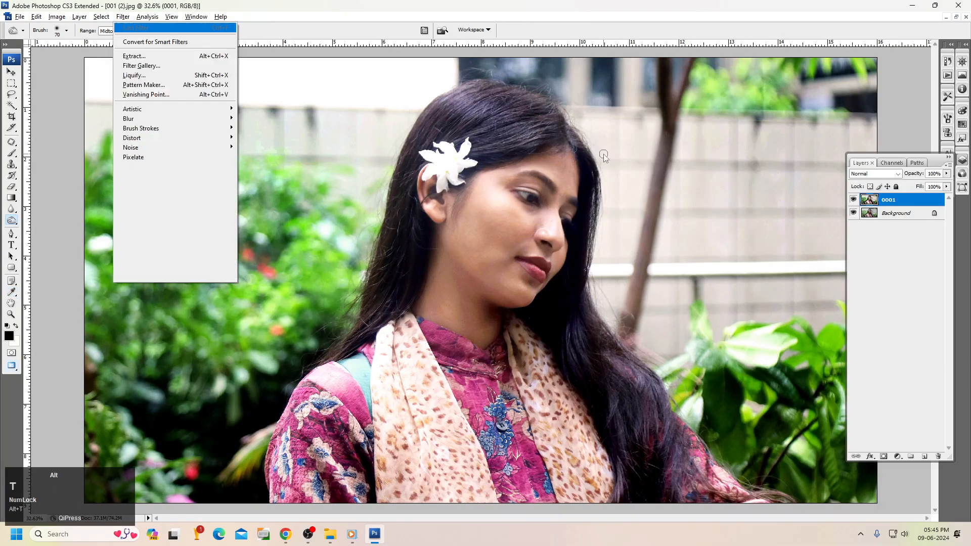
key(i)
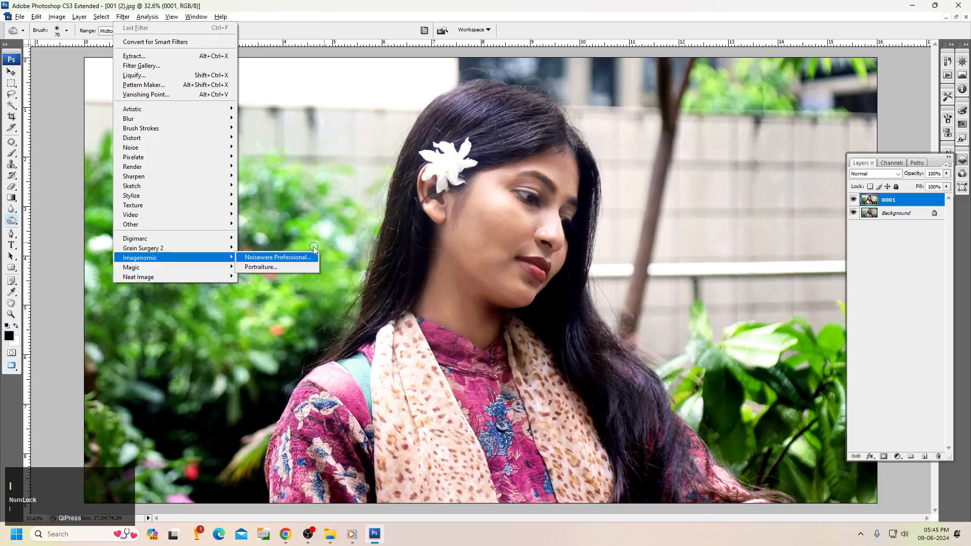
click(291, 268)
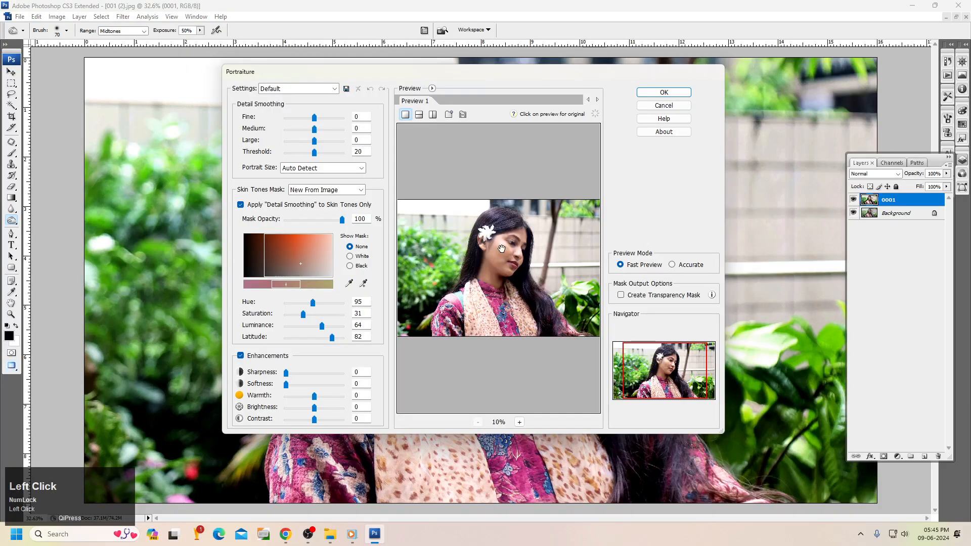
click(516, 251)
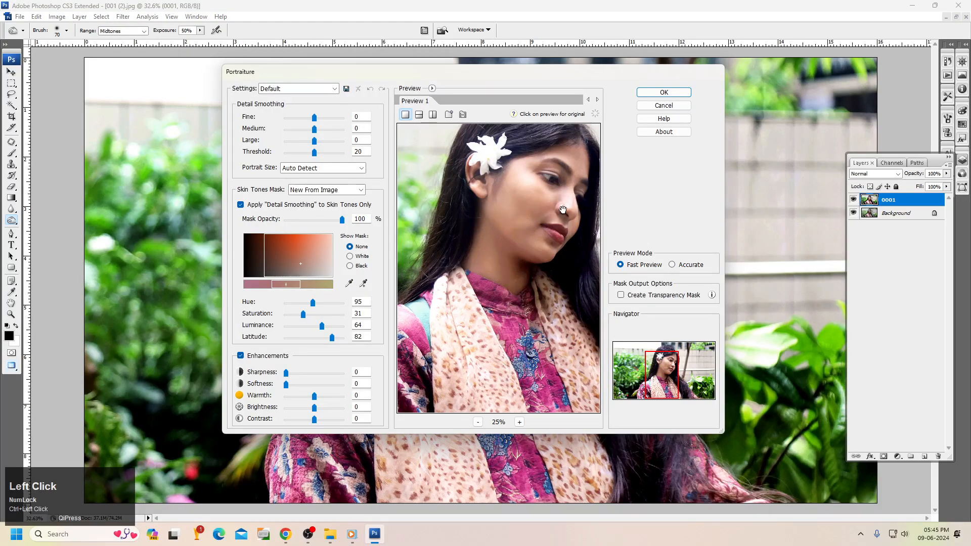
click(303, 89)
click(288, 129)
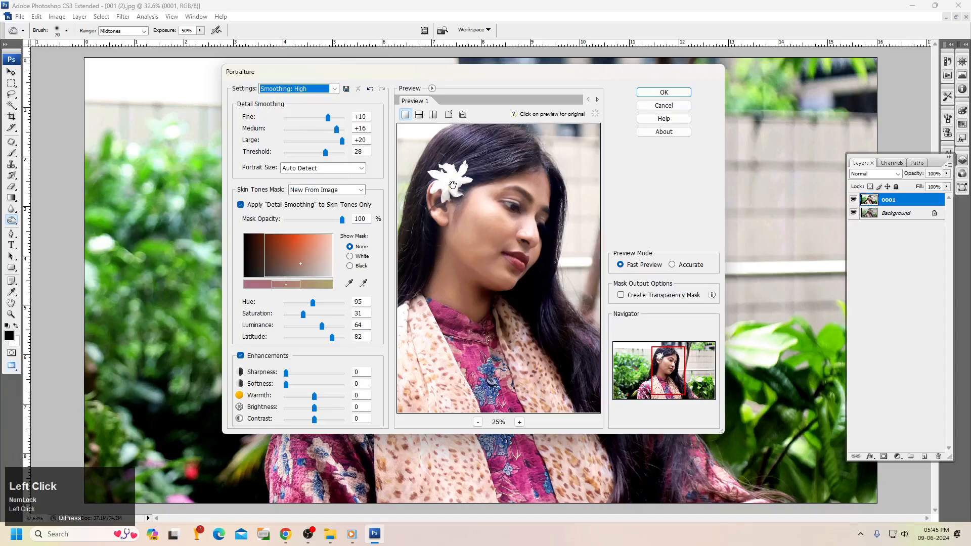
ctrl+click(522, 223)
alt+click(514, 253)
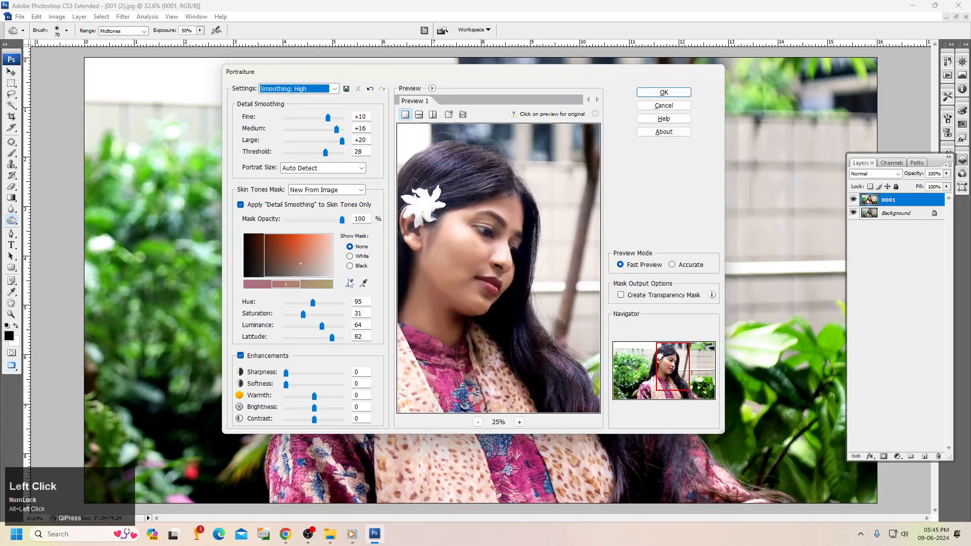
Sample skin tones from the cheek and forehead for the Portraiture mask and apply the smoothing
click(363, 284)
click(474, 251)
ctrl+click(476, 252)
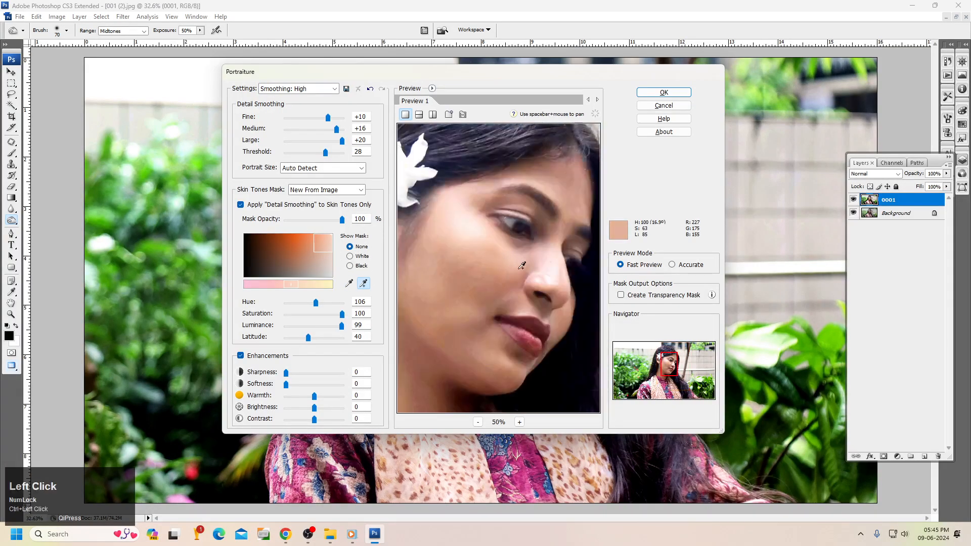
click(527, 282)
click(569, 193)
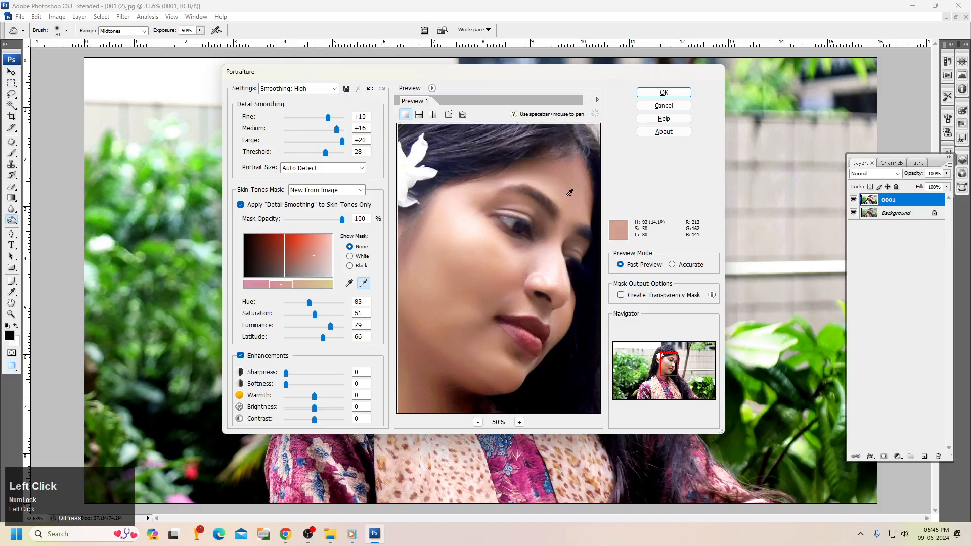
key(Return)
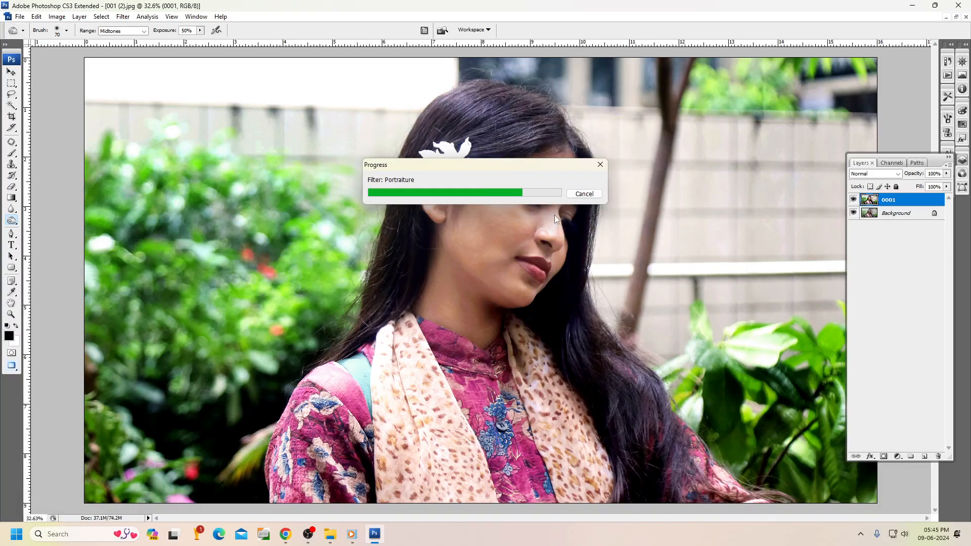
Even out the uneven patches on the jaw and neck with the Patch tool in Source mode
key(ctrl+space)
drag(421, 233, 578, 374)
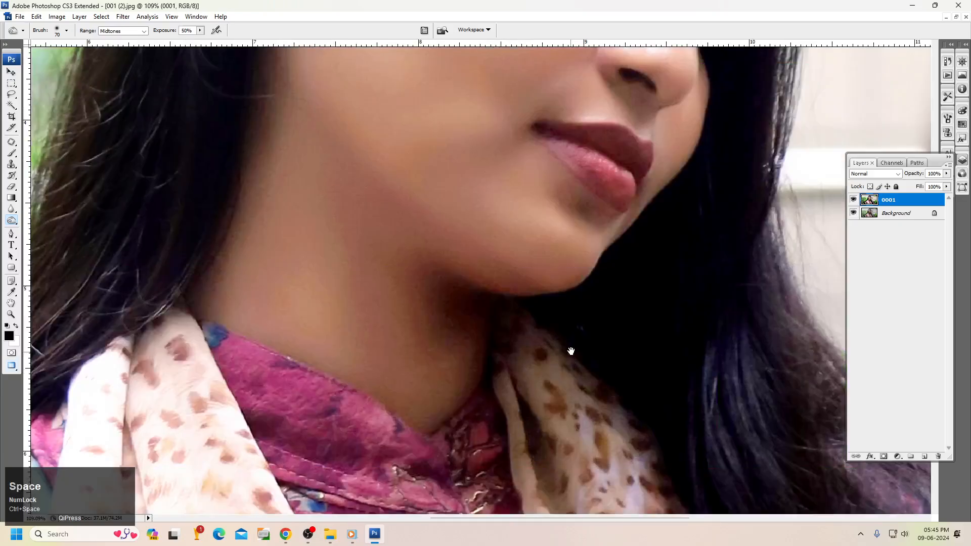
right_click(464, 268)
click(488, 267)
key(ctrl+space)
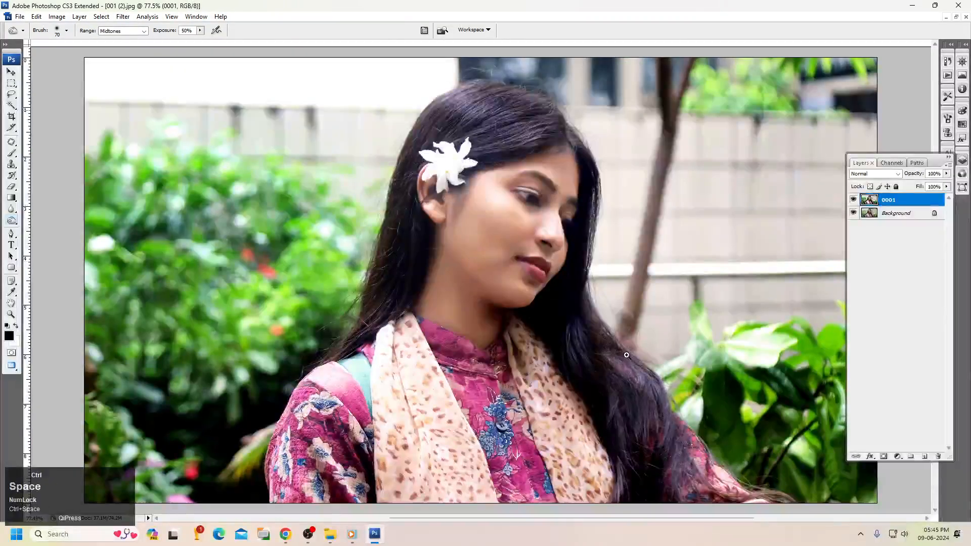
click(622, 342)
key(j)
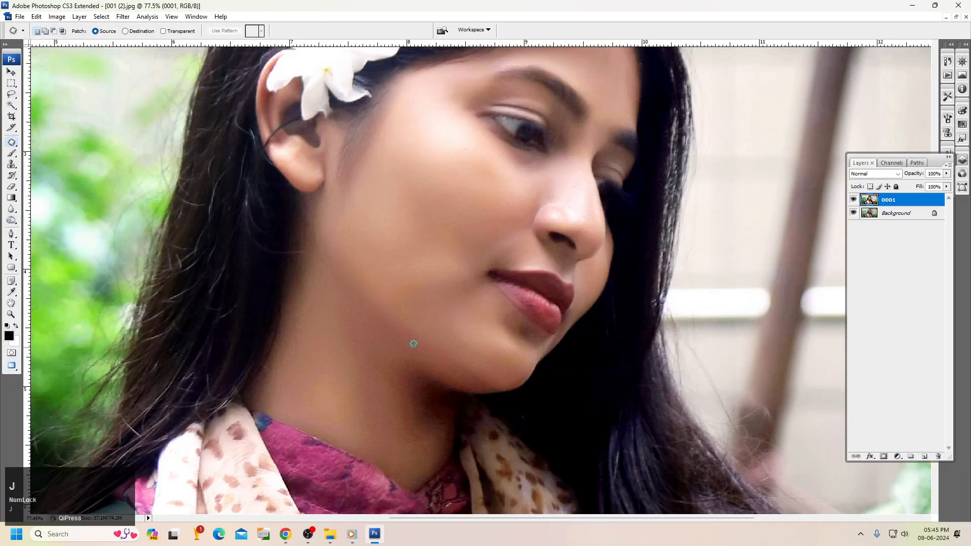
mouse_move(363, 340)
mouse_down()
mouse_move(379, 439)
mouse_move(351, 377)
mouse_move(347, 303)
mouse_move(359, 313)
mouse_move(341, 340)
mouse_up()
click(340, 341)
mouse_move(414, 348)
mouse_down()
mouse_move(473, 374)
mouse_move(373, 291)
mouse_move(364, 306)
mouse_move(358, 293)
mouse_up()
click(387, 339)
drag(382, 325, 394, 405)
mouse_move(378, 456)
mouse_down()
mouse_move(353, 346)
mouse_move(382, 315)
mouse_up()
mouse_move(365, 329)
mouse_down()
mouse_move(341, 317)
mouse_move(347, 289)
mouse_move(335, 329)
mouse_up()
mouse_move(404, 439)
mouse_down()
mouse_move(422, 405)
mouse_move(418, 361)
mouse_move(385, 355)
mouse_up()
click(360, 351)
mouse_move(401, 391)
mouse_down()
mouse_move(360, 354)
mouse_move(390, 346)
mouse_up()
drag(378, 355, 366, 340)
click(347, 334)
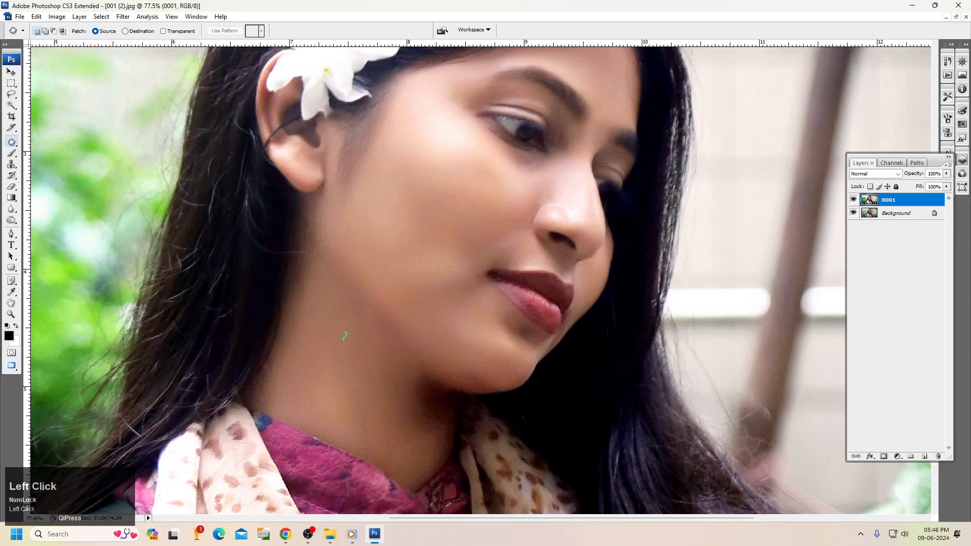
key(ctrl+0)
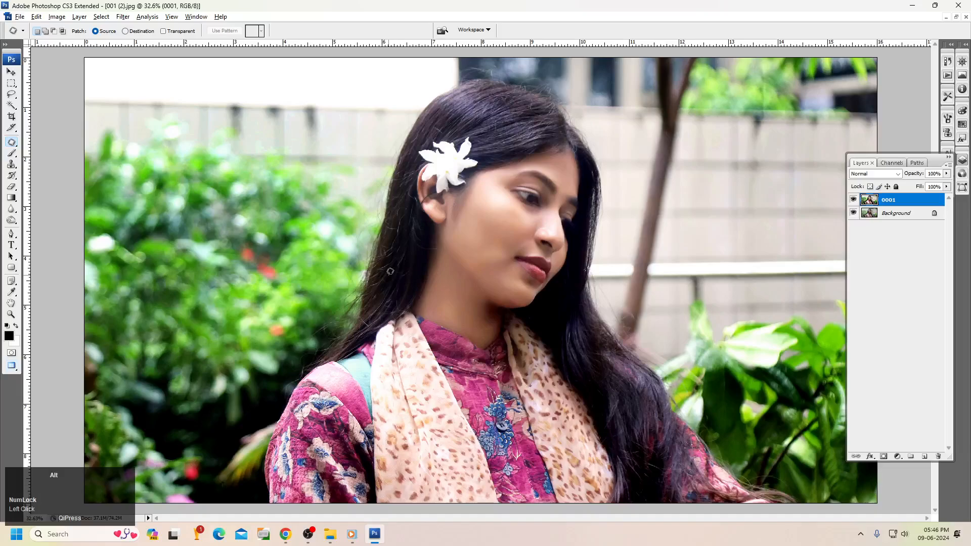
Apply Portraiture again with the Smoothing: High preset, sampling the neck's skin tone for the mask
key(alt+t)
key(i)
key(p)
ctrl+click(470, 281)
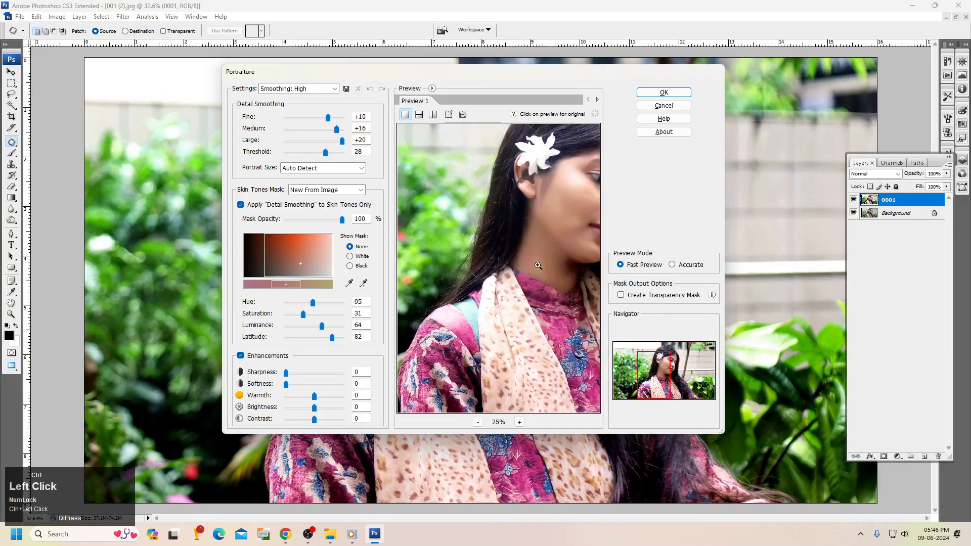
drag(534, 259, 472, 300)
click(364, 283)
click(477, 285)
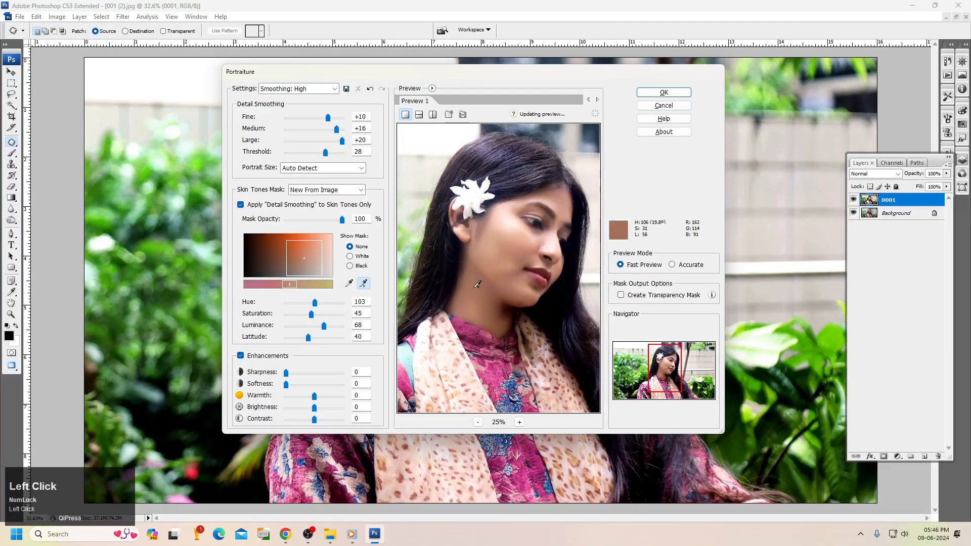
key(Return)
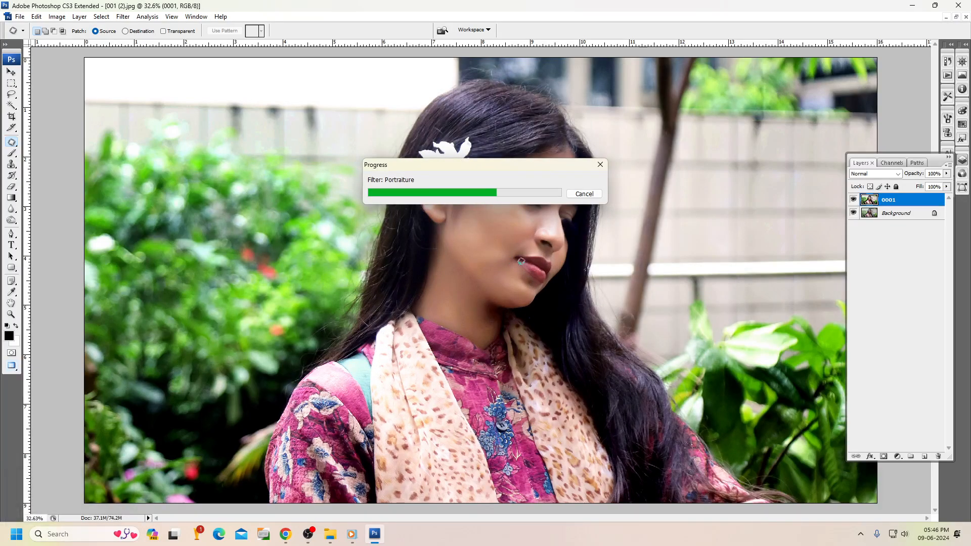
key(v)
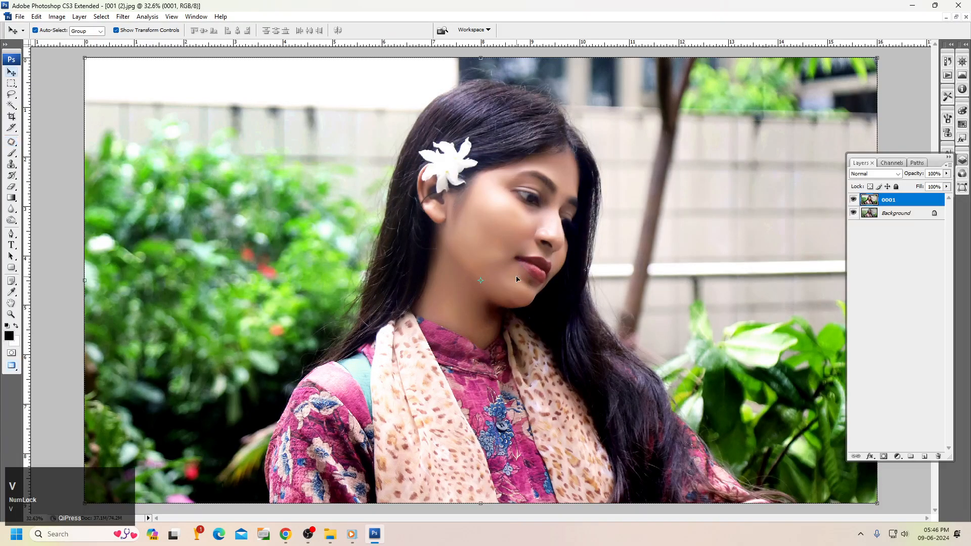
key(ctrl+space)
drag(514, 175, 578, 277)
right_click(578, 284)
click(546, 276)
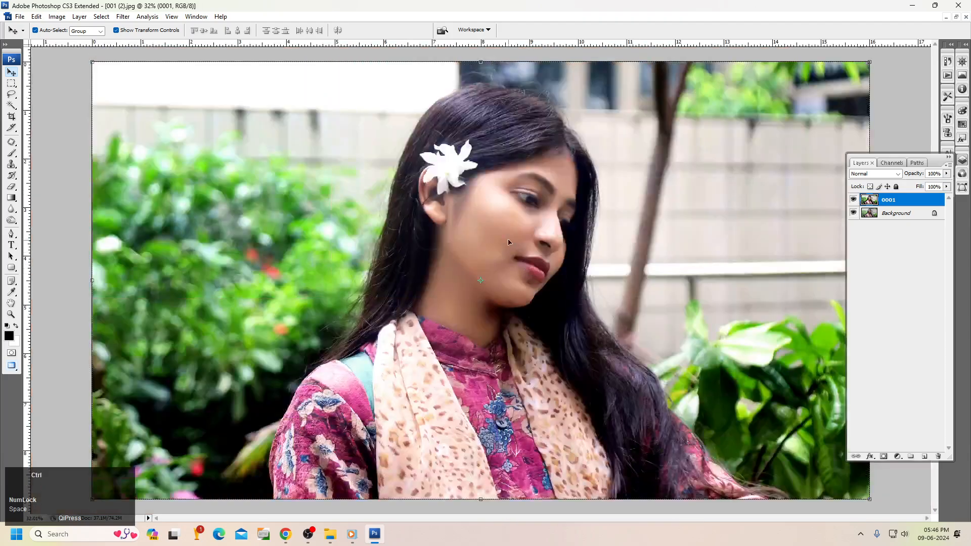
Open Neat Image's Reduce Noise filter and build an automatic noise profile from a smooth area of the cheek
key(alt+t)
key(i)
click(205, 276)
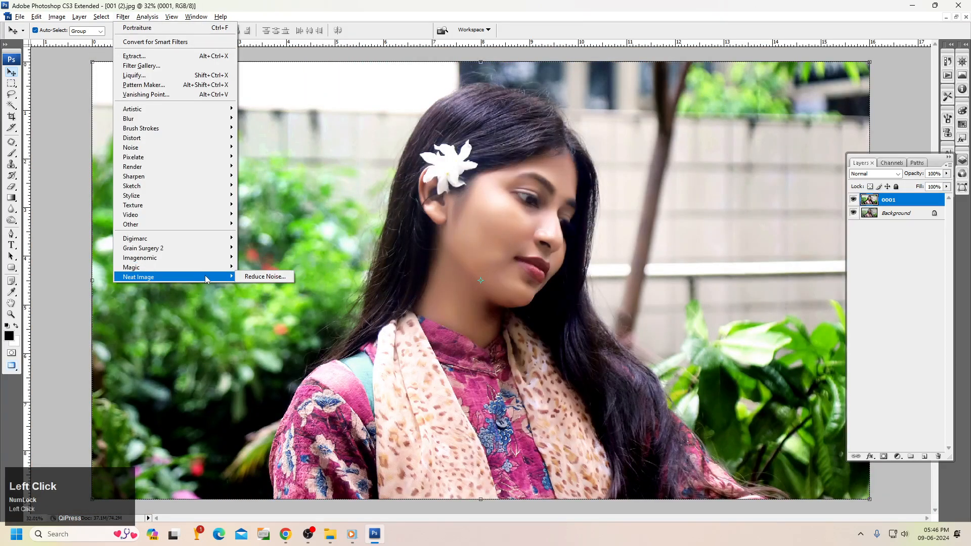
click(256, 277)
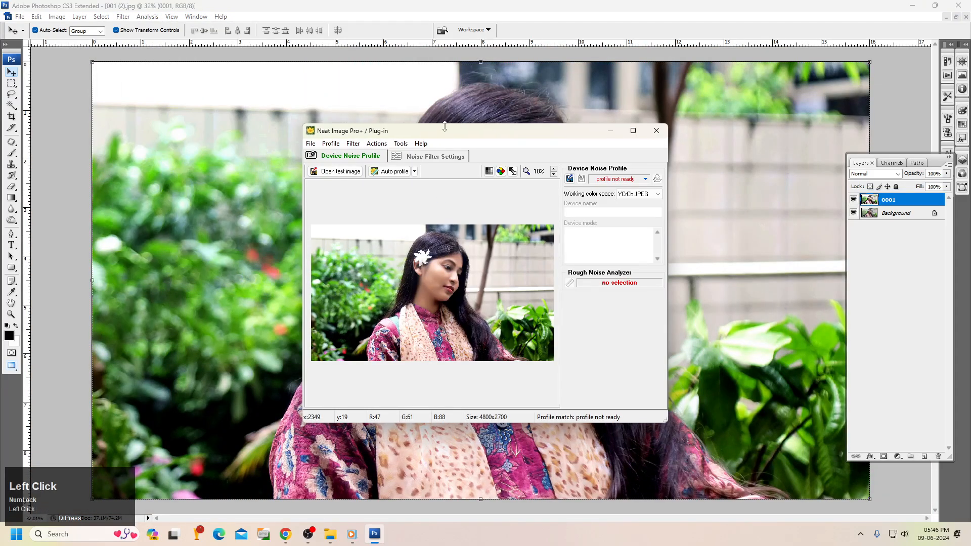
double_click(448, 131)
click(408, 243)
scroll(499, 312, up, 3)
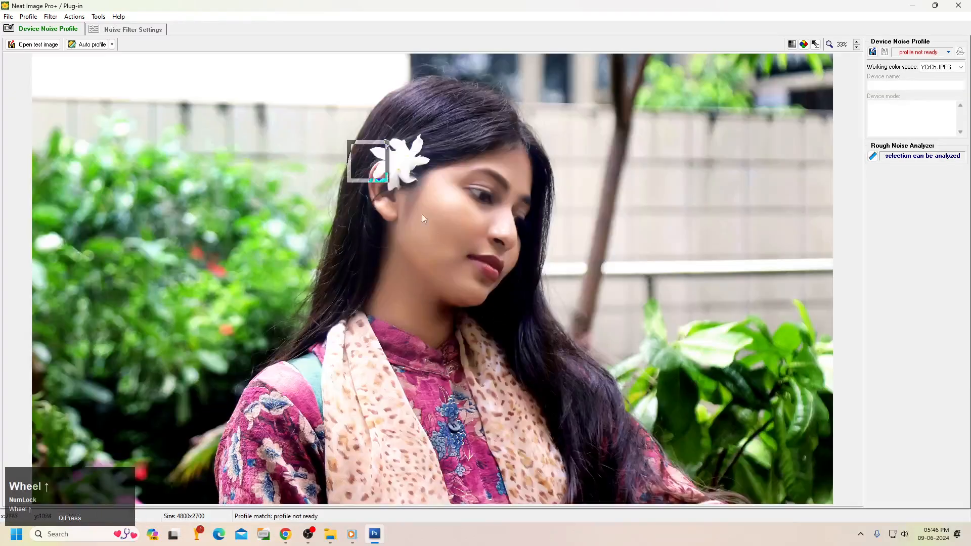
click(464, 240)
click(91, 44)
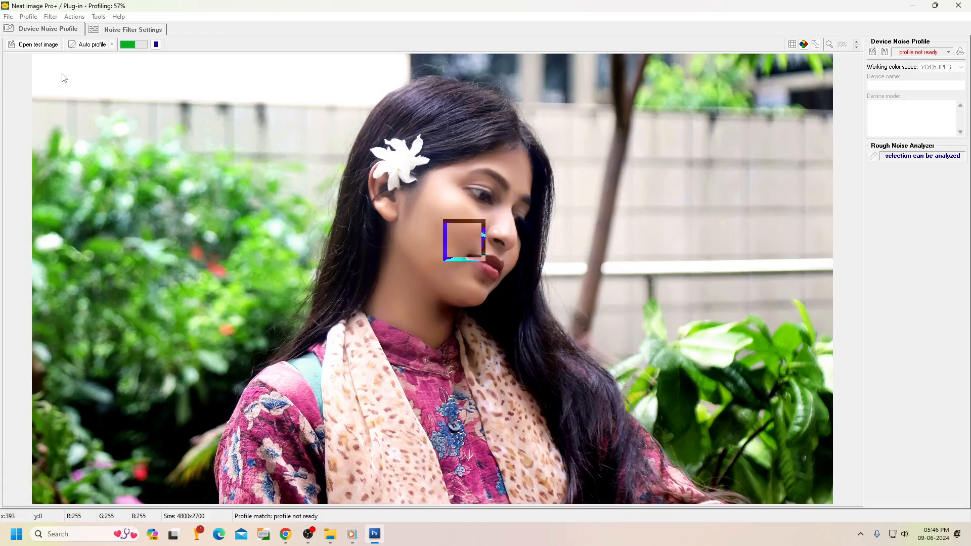
Apply noise reduction with Very low freq and Smooth edges, plus conservative Y, Cr and Cb sharpening at High 100%, Mid 70% and Low 70%
click(110, 32)
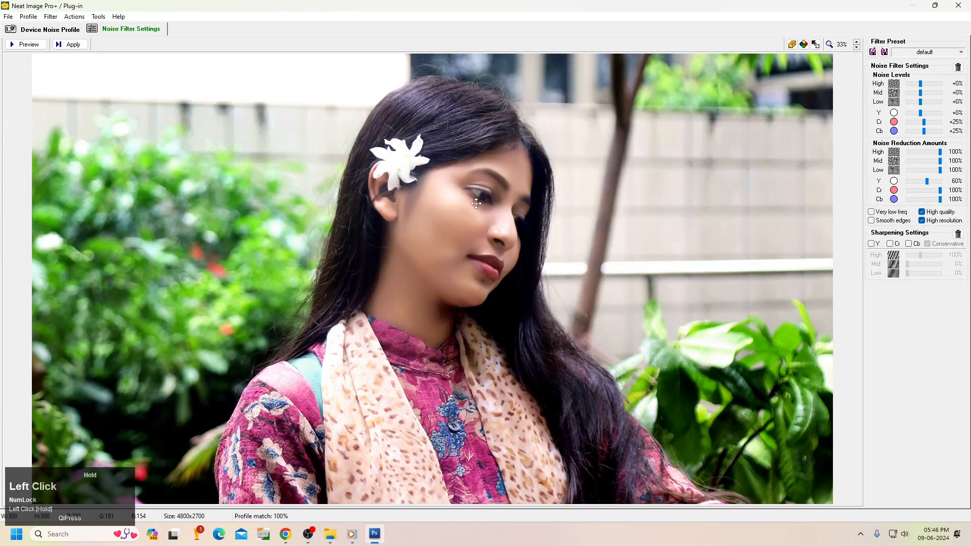
scroll(476, 203, down, 5)
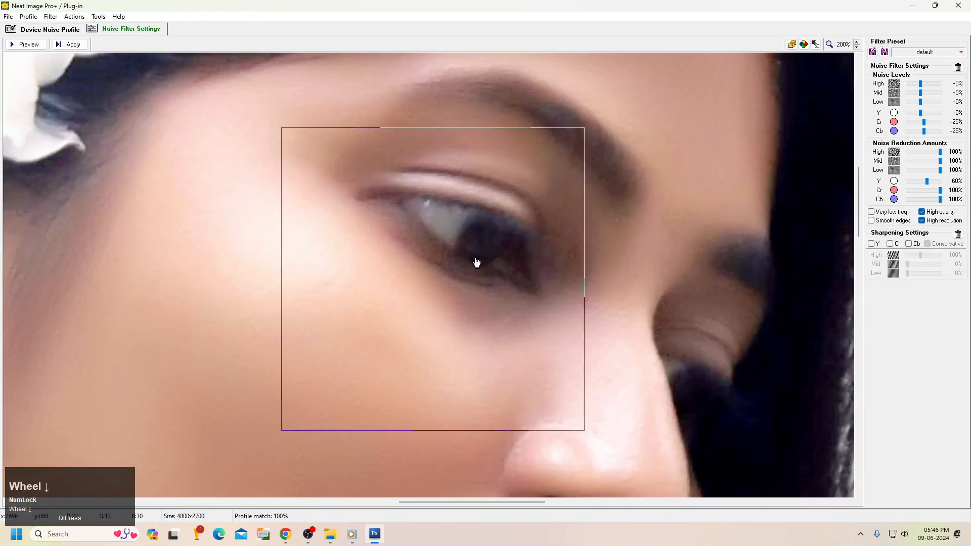
click(473, 298)
click(905, 245)
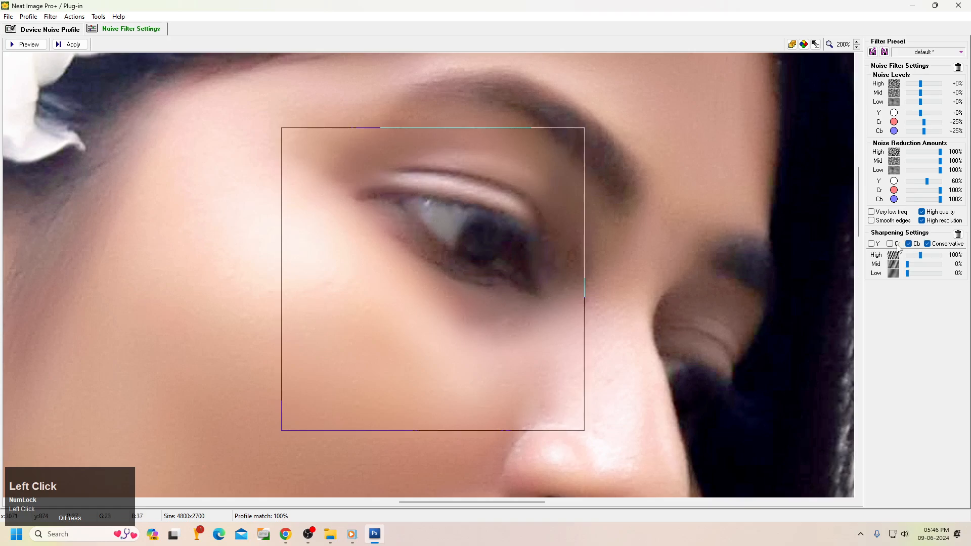
click(872, 222)
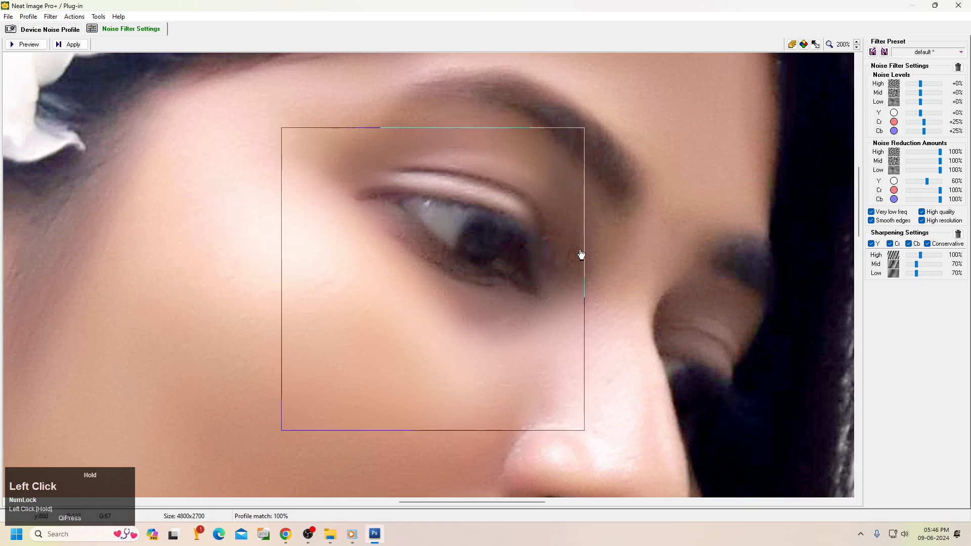
drag(582, 255, 575, 256)
click(75, 49)
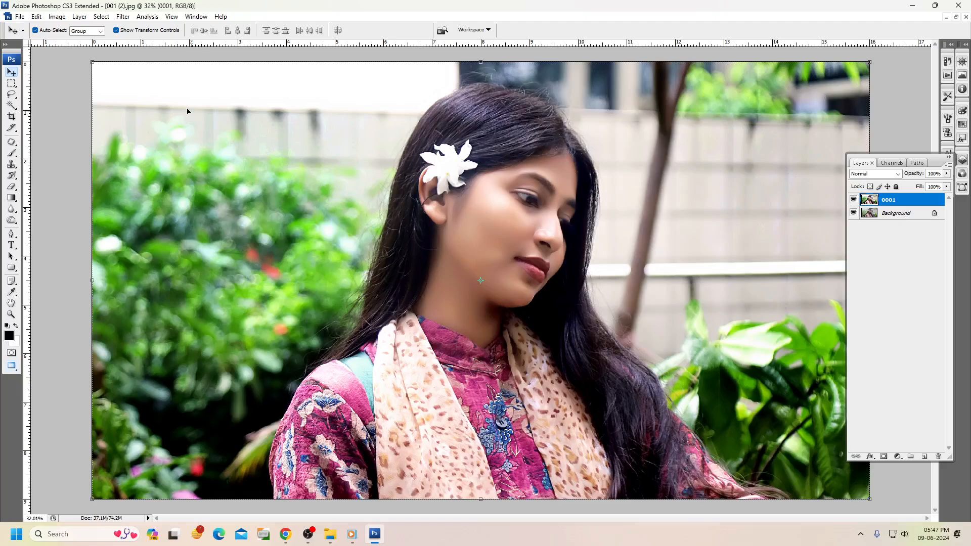
Fade the Neat Image noise reduction on the 0001 layer
click(36, 16)
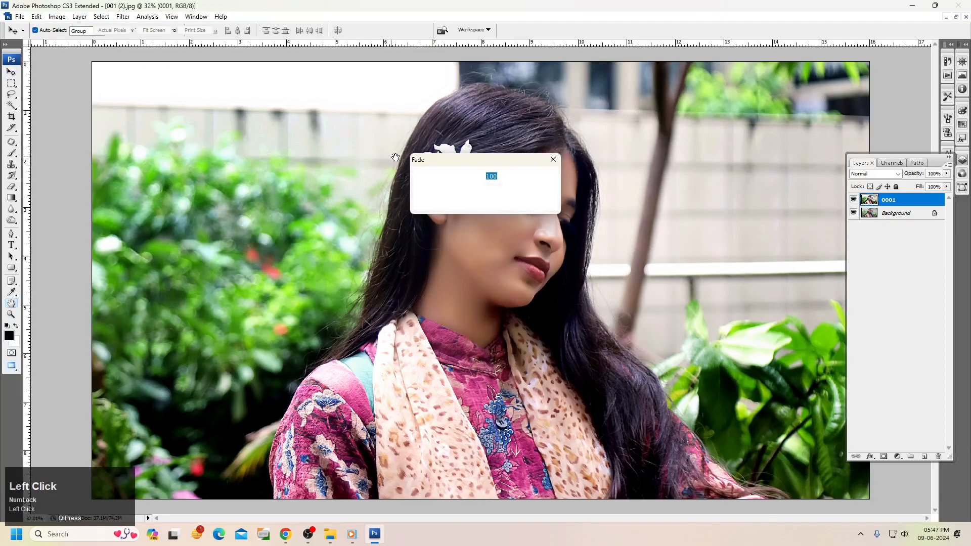
click(51, 59)
click(538, 176)
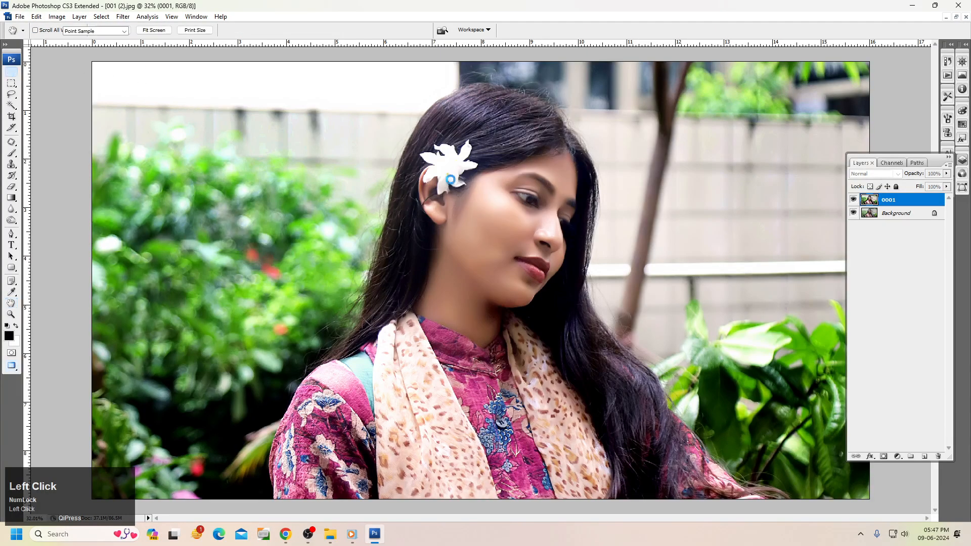
Darken the hair from the crown down both sides with the Burn tool, using a 329 px brush at 0% hardness
click(11, 220)
right_click(451, 123)
click(532, 142)
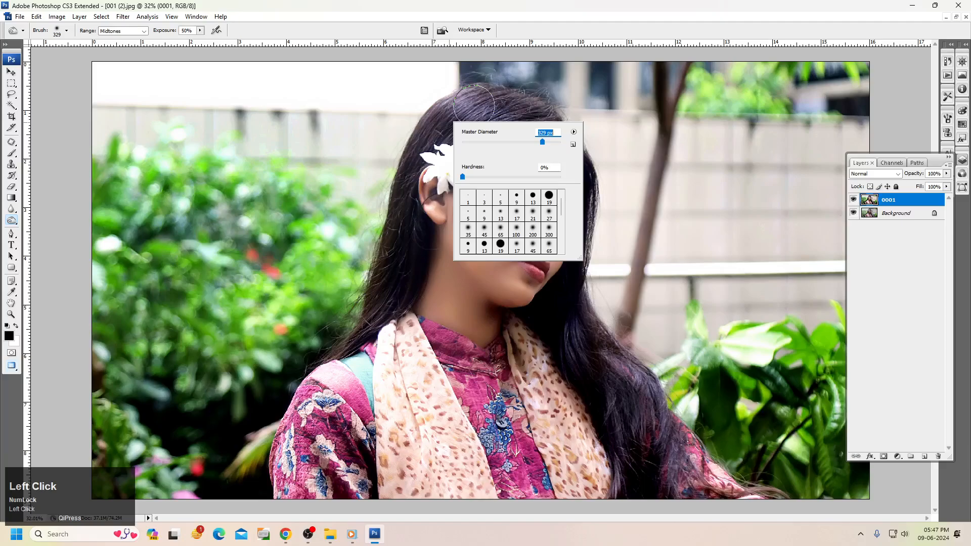
mouse_move(476, 104)
mouse_down()
mouse_move(438, 120)
mouse_move(497, 100)
mouse_move(556, 119)
mouse_move(574, 139)
mouse_move(454, 132)
mouse_move(421, 140)
mouse_move(416, 149)
mouse_move(536, 139)
mouse_move(447, 151)
mouse_move(421, 169)
mouse_move(417, 146)
mouse_move(374, 254)
mouse_move(361, 319)
mouse_move(320, 353)
mouse_up()
mouse_move(601, 346)
mouse_down()
mouse_move(688, 456)
mouse_move(643, 401)
mouse_move(633, 462)
mouse_move(645, 364)
mouse_move(586, 304)
mouse_move(577, 344)
mouse_move(610, 417)
mouse_move(673, 480)
mouse_move(680, 455)
mouse_move(657, 409)
mouse_move(708, 436)
mouse_move(741, 478)
mouse_up()
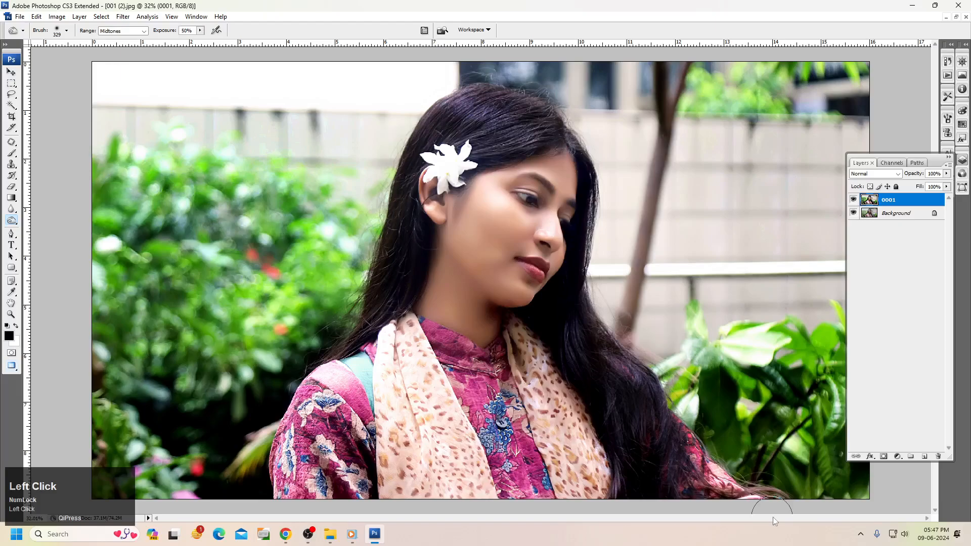
Darken the foliage beside the woman's shoulder with a larger Burn brush
right_click(258, 301)
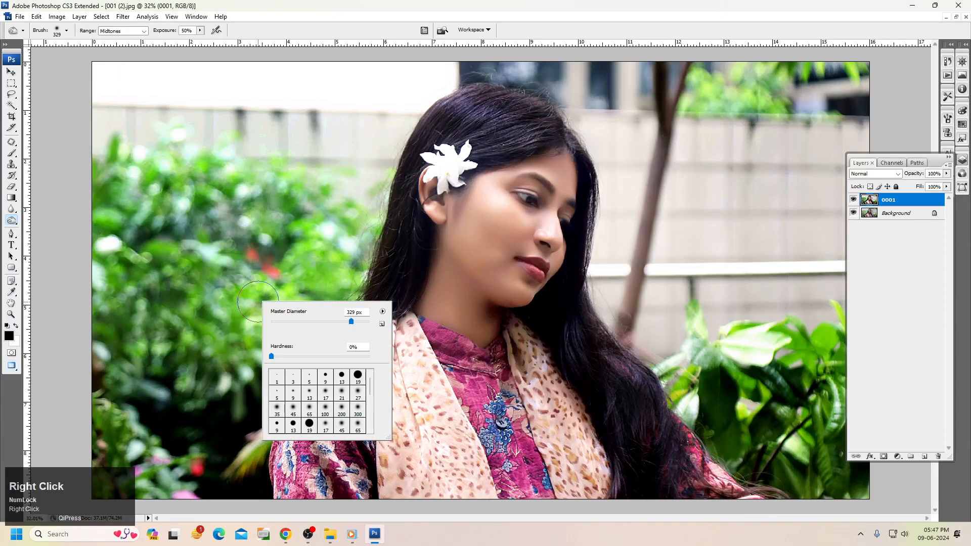
click(359, 322)
mouse_move(283, 251)
mouse_down()
mouse_move(123, 197)
mouse_move(155, 275)
mouse_move(283, 319)
mouse_move(309, 268)
mouse_move(342, 238)
mouse_move(370, 232)
mouse_move(314, 345)
mouse_move(182, 420)
mouse_move(152, 450)
mouse_move(194, 501)
mouse_up()
Darken the hair from the crown to the lower lengths with a 1000 px Burn brush and fade the result to 45%
key(v)
right_click(405, 324)
click(485, 279)
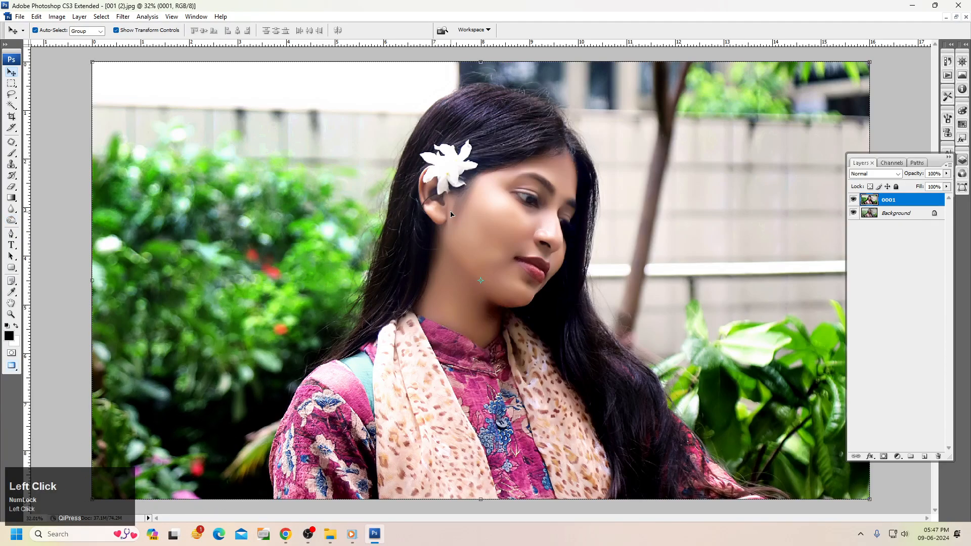
key(o)
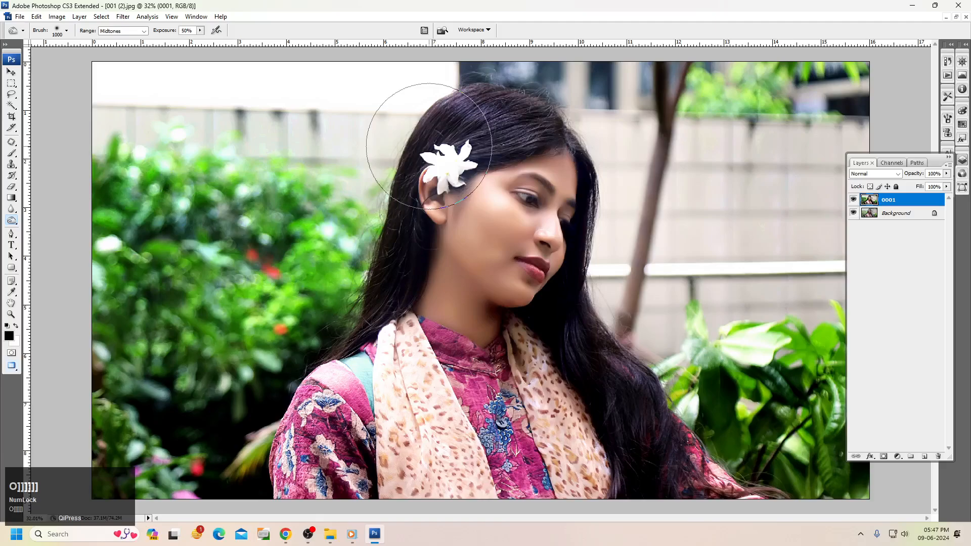
mouse_move(427, 130)
mouse_down()
mouse_move(387, 335)
mouse_move(393, 243)
mouse_move(410, 184)
mouse_move(415, 263)
mouse_move(388, 380)
mouse_move(518, 372)
mouse_move(627, 338)
mouse_up()
key(ctrl+shift+f)
text(45)
key(Return)
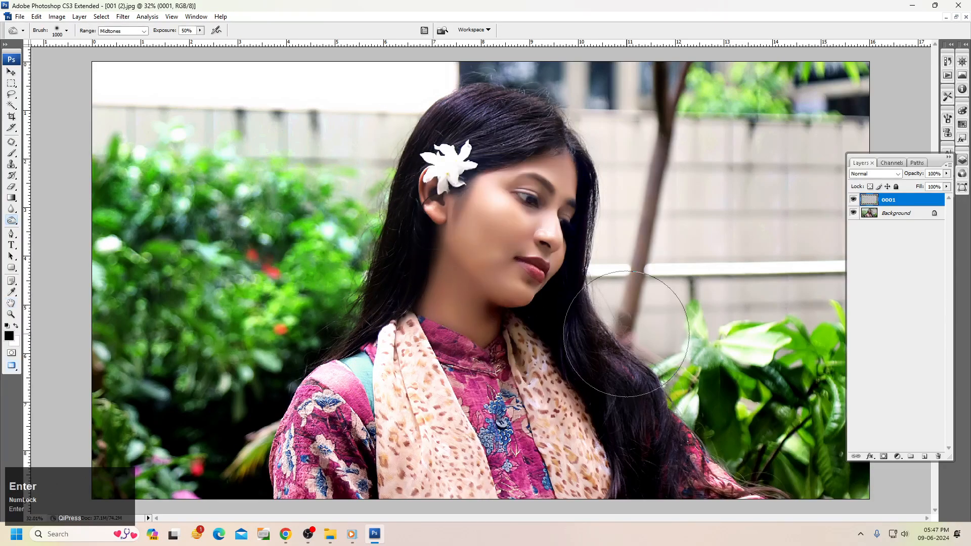
click(556, 202)
key(ctrl+shift+f)
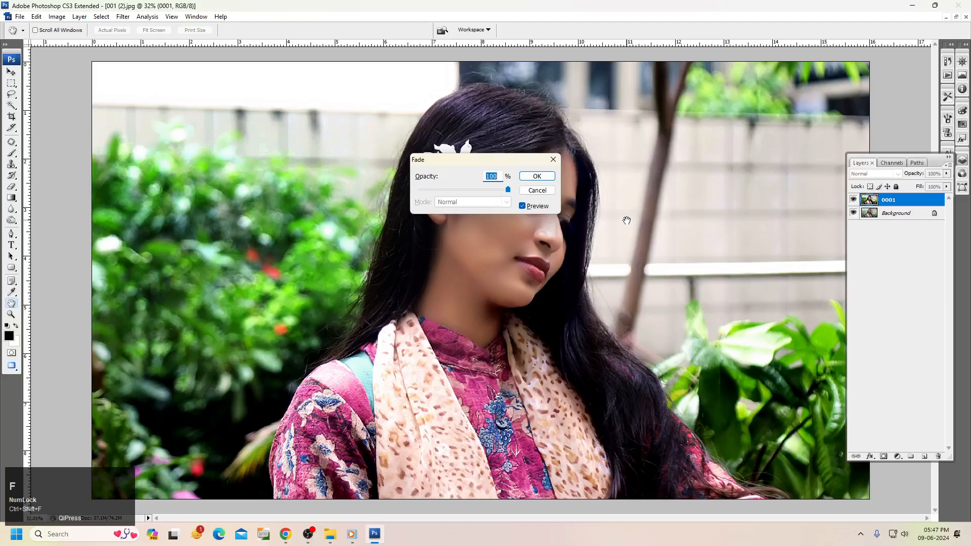
key(Return)
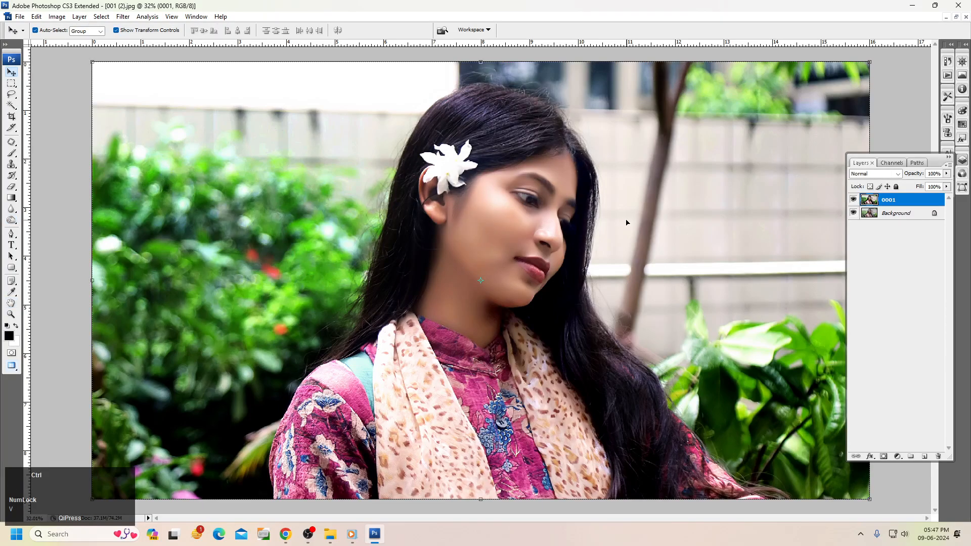
Deepen the shadows of the 0001 layer with Levels by raising the black input level slightly
key(ctrl+l)
drag(612, 148, 613, 149)
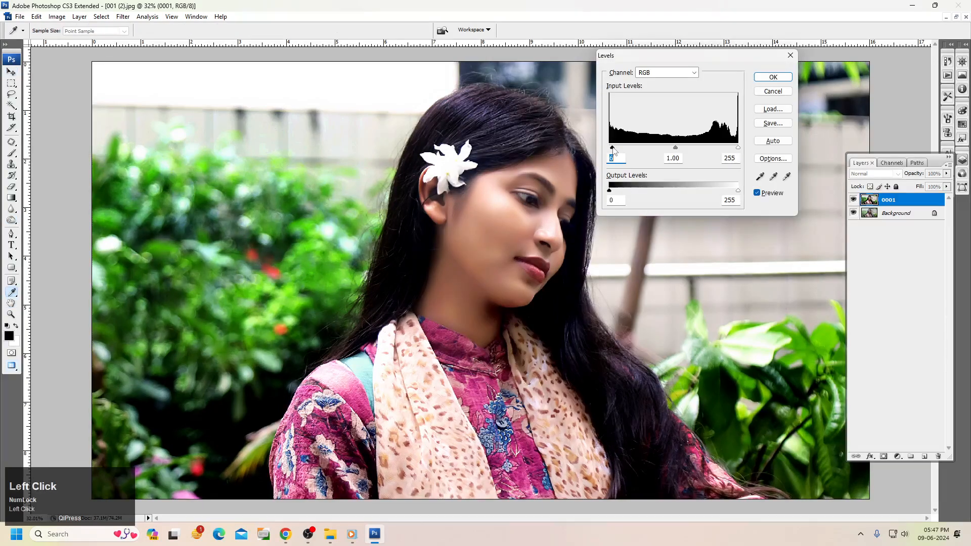
key(Return)
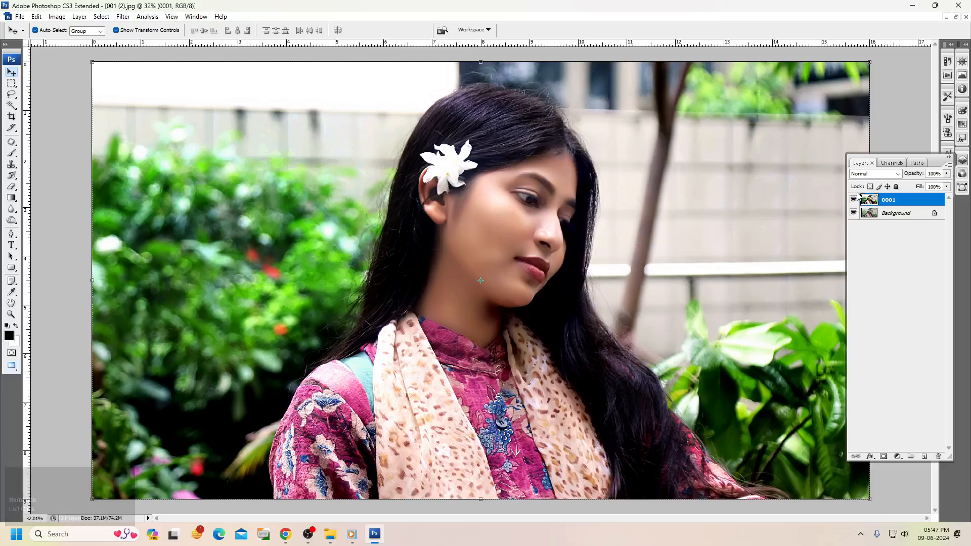
Compare the retouched 0001 layer with the original Background by toggling its visibility repeatedly
click(854, 200)
click(855, 200)
click(855, 200)
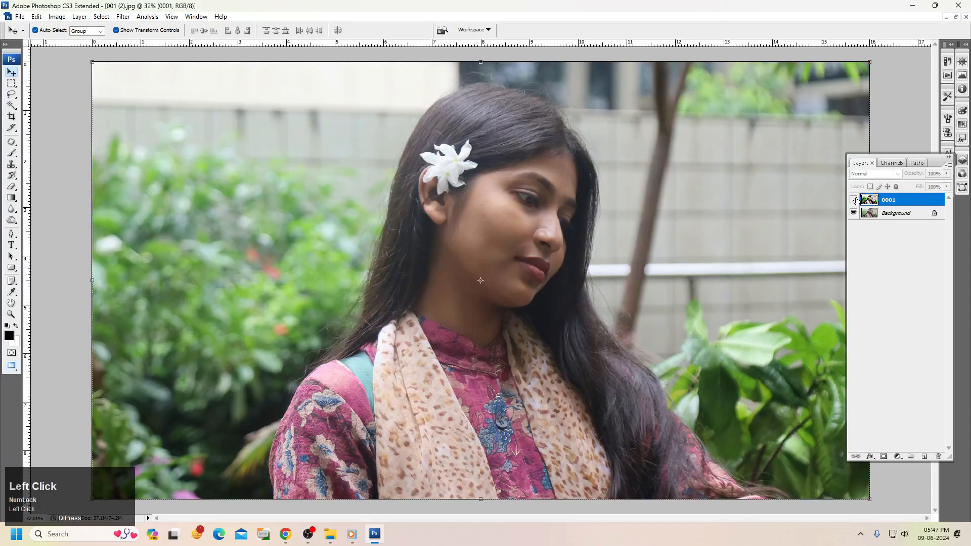
click(854, 199)
click(854, 200)
click(854, 200)
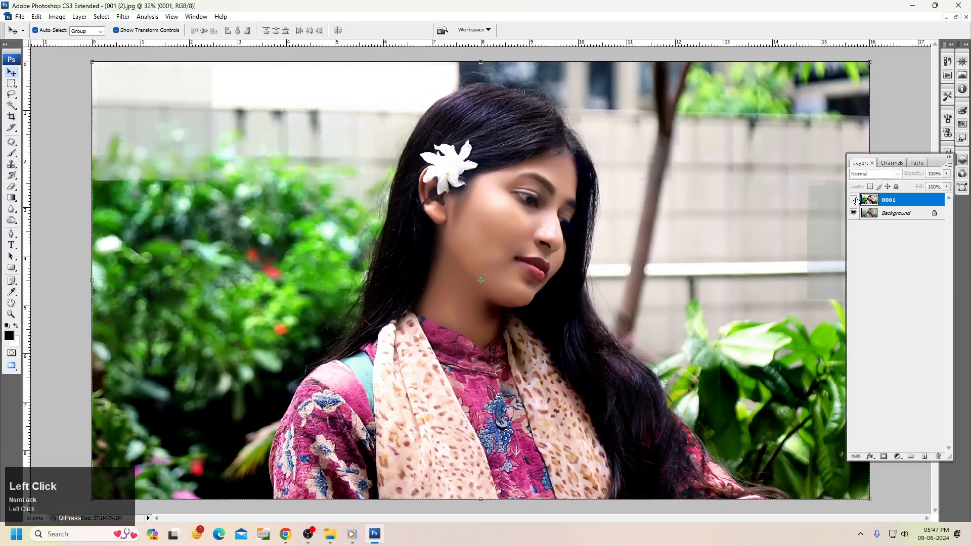
click(854, 200)
click(854, 200)
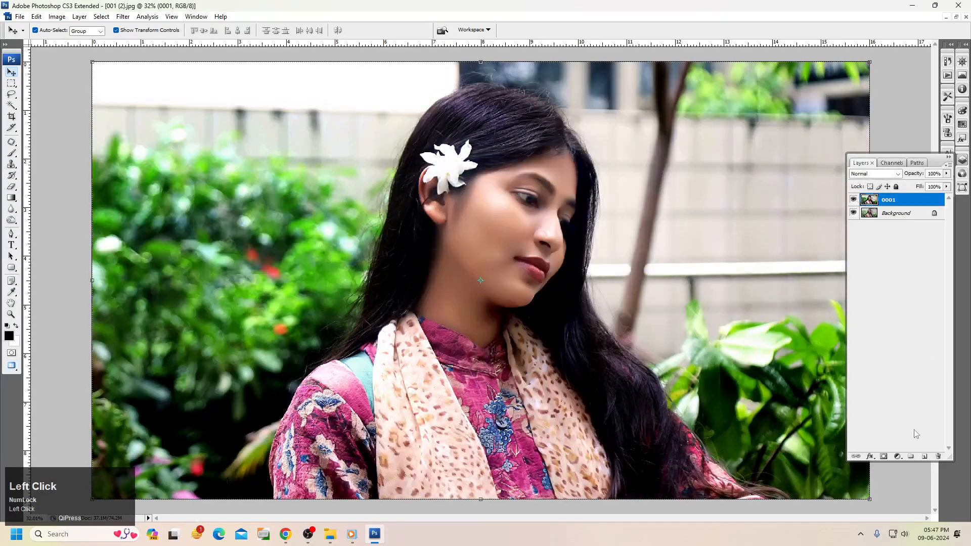
click(904, 458)
click(937, 457)
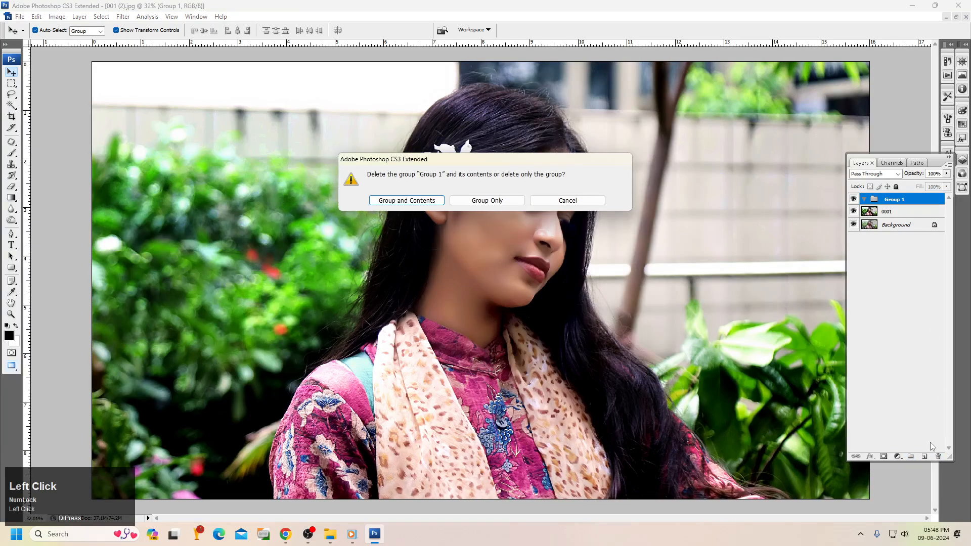
key(Return)
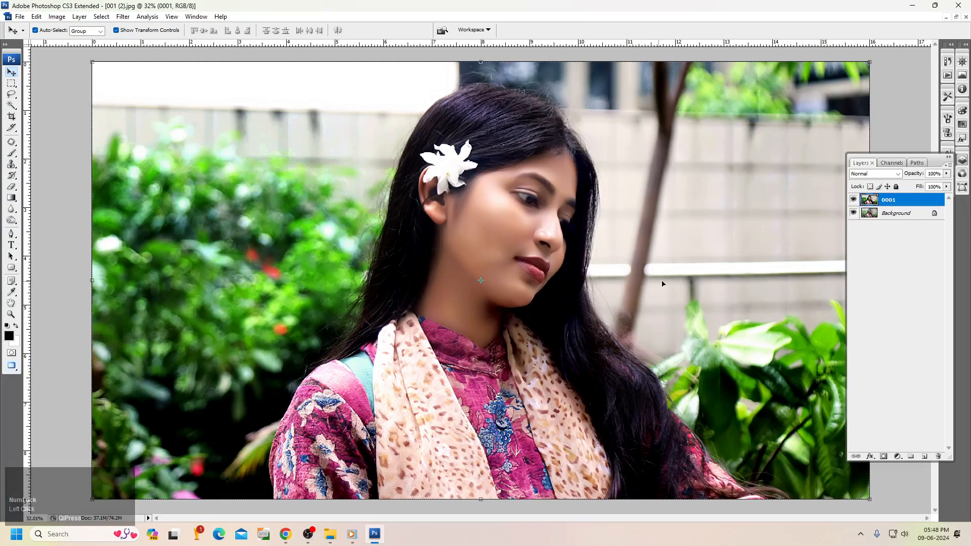
Add a dark red Solid Color fill layer above the 0001 layer
click(899, 460)
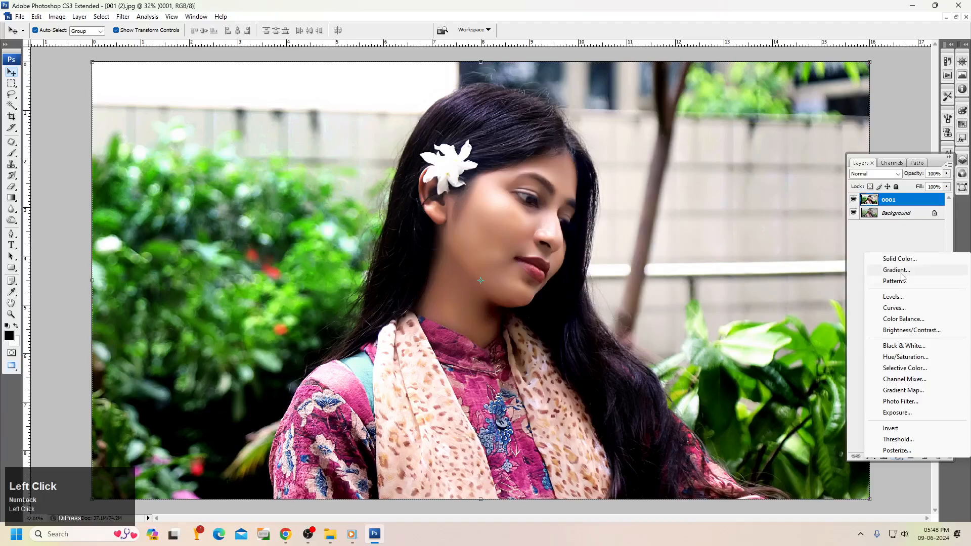
click(931, 258)
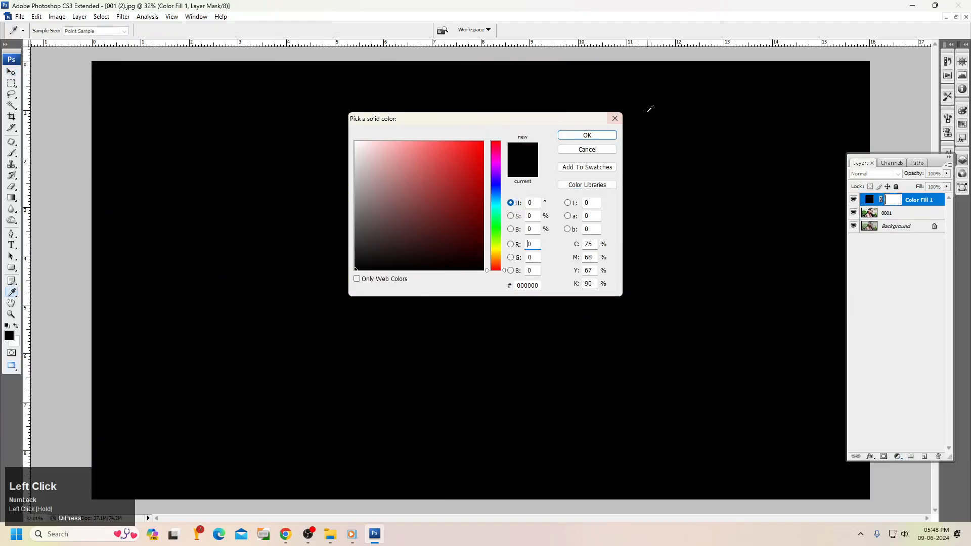
drag(462, 194, 484, 221)
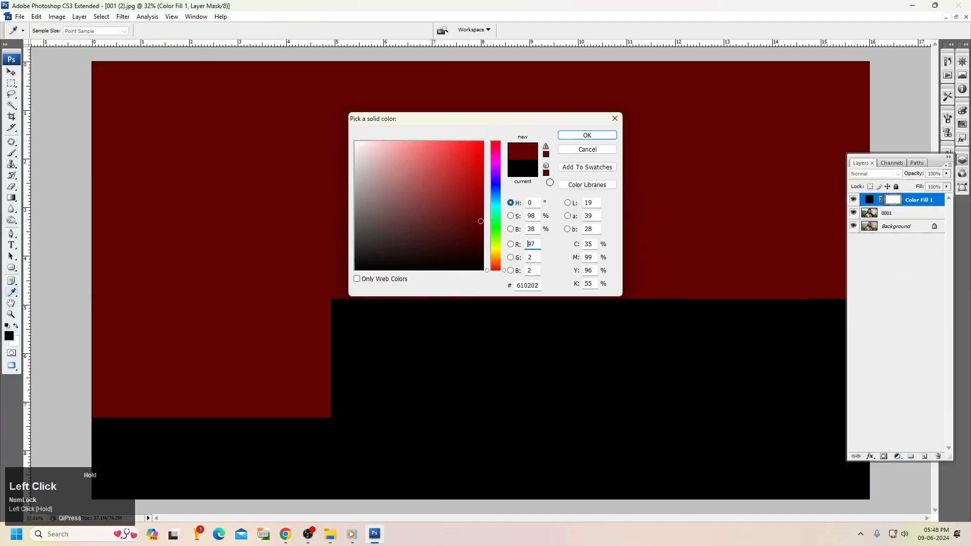
click(587, 135)
click(876, 167)
click(880, 165)
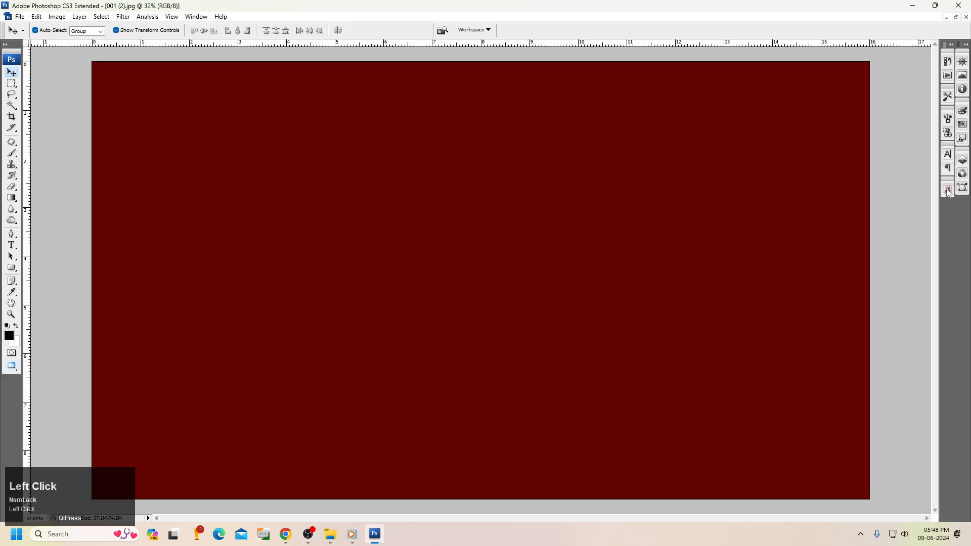
click(966, 165)
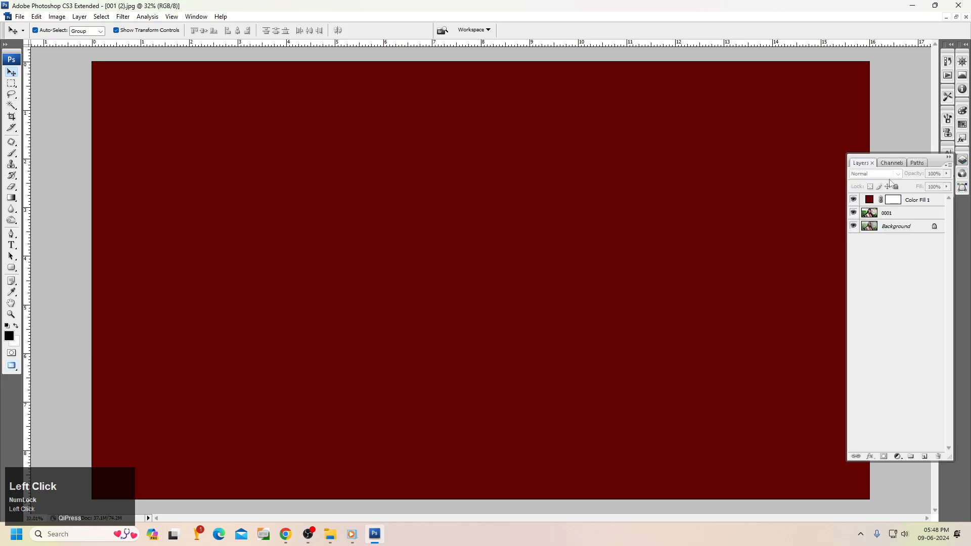
Try the Soft Light and Color blend modes on the dark red fill layer
click(940, 203)
click(875, 174)
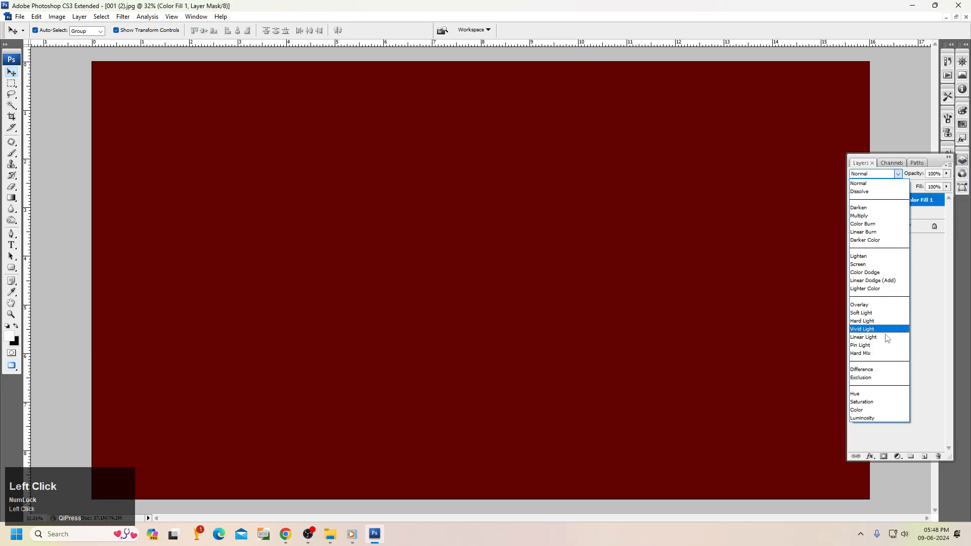
click(867, 314)
click(875, 174)
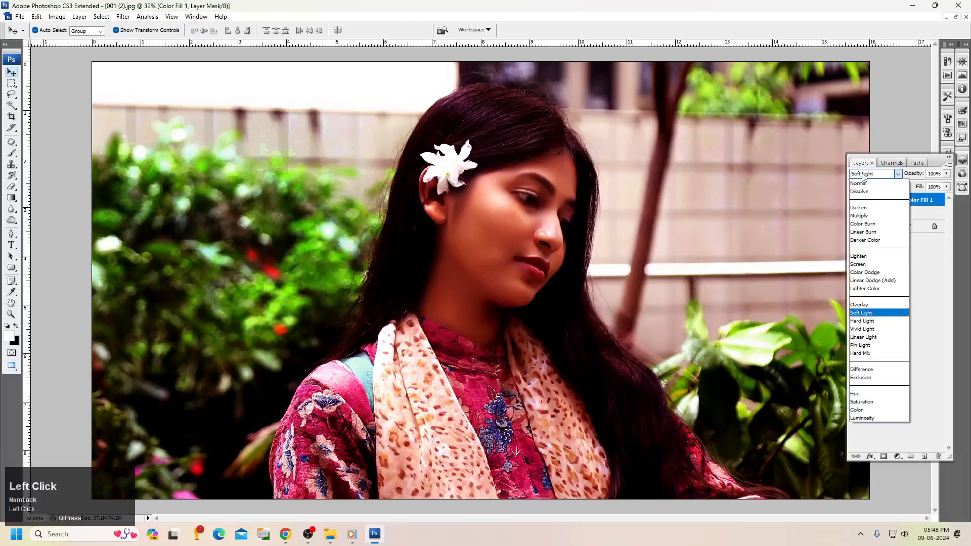
click(875, 416)
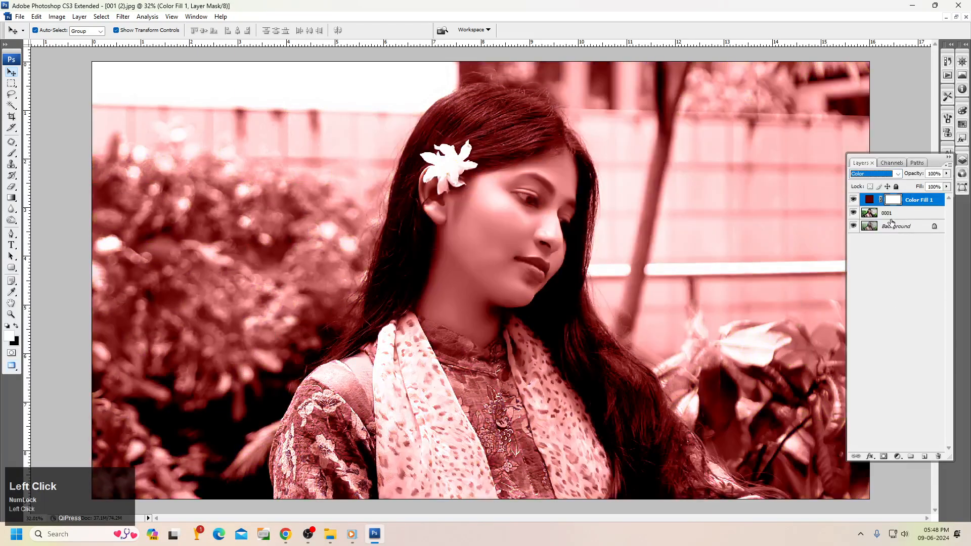
Change the fill layer's colour to the muted red ba5b5b sampled from the image
double_click(869, 201)
click(462, 305)
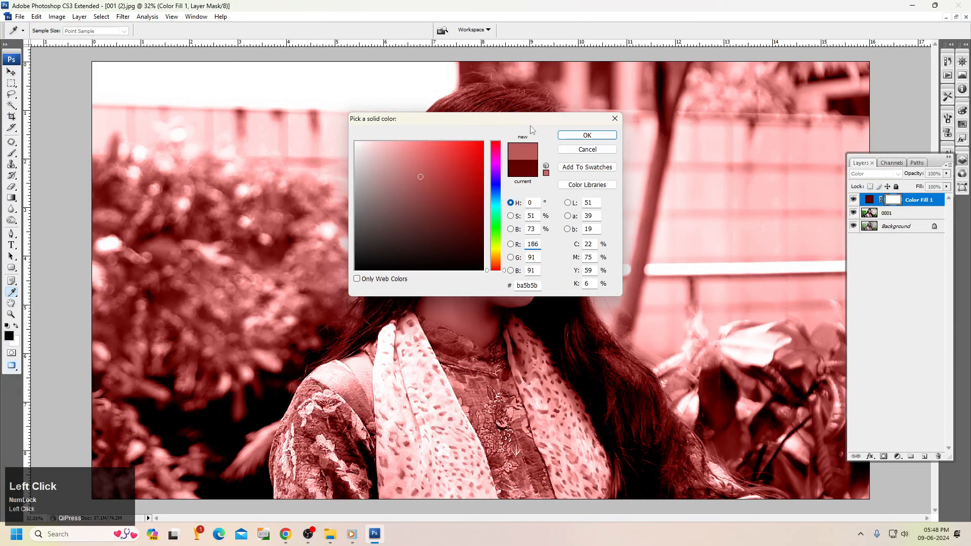
drag(573, 120, 743, 111)
click(764, 127)
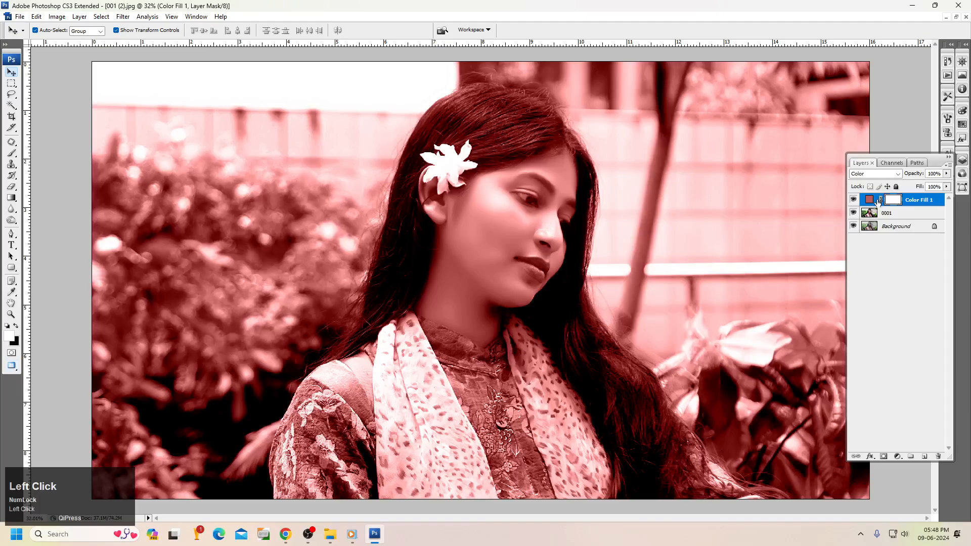
Hide the fill layer beneath 0001, sample magenta a23062 from the woman's collar as its colour, and show it on top again
click(854, 200)
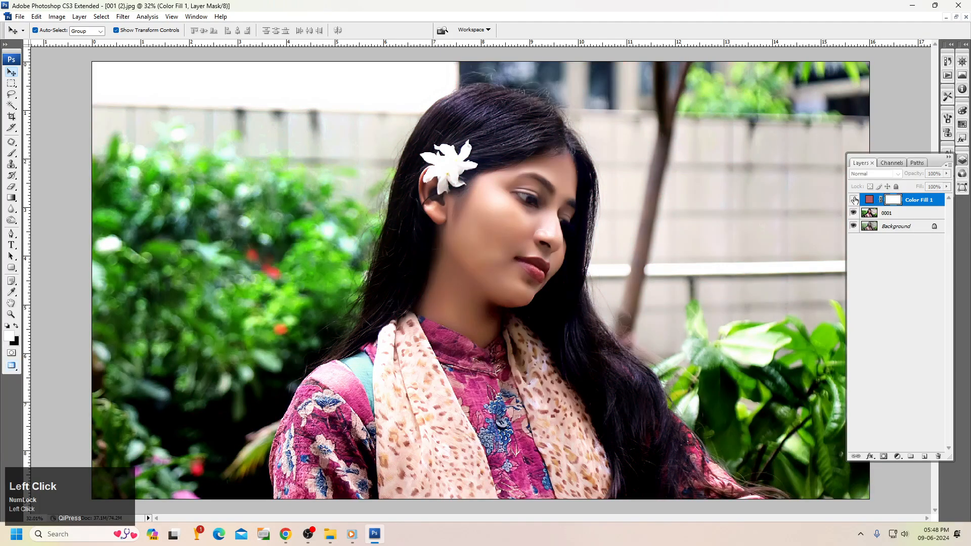
drag(919, 201, 914, 218)
double_click(870, 213)
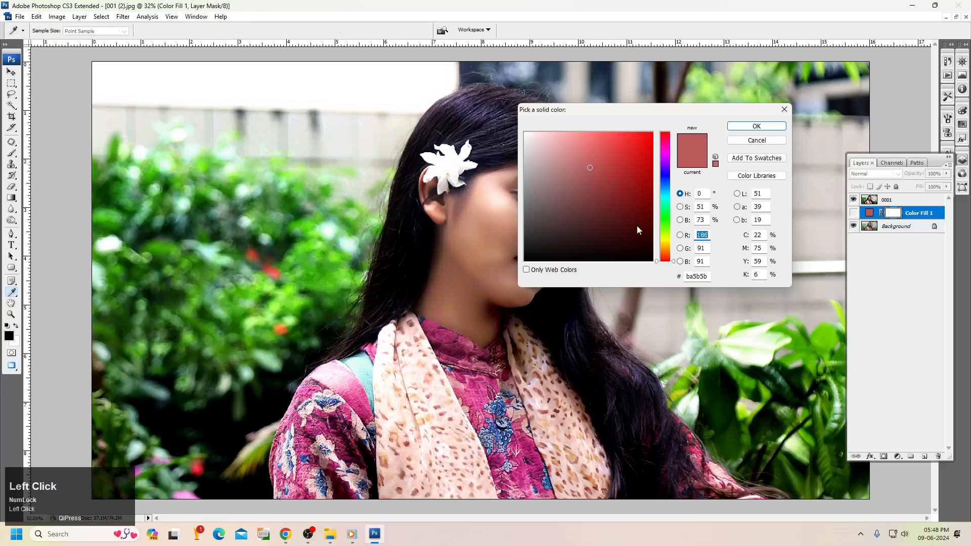
click(446, 333)
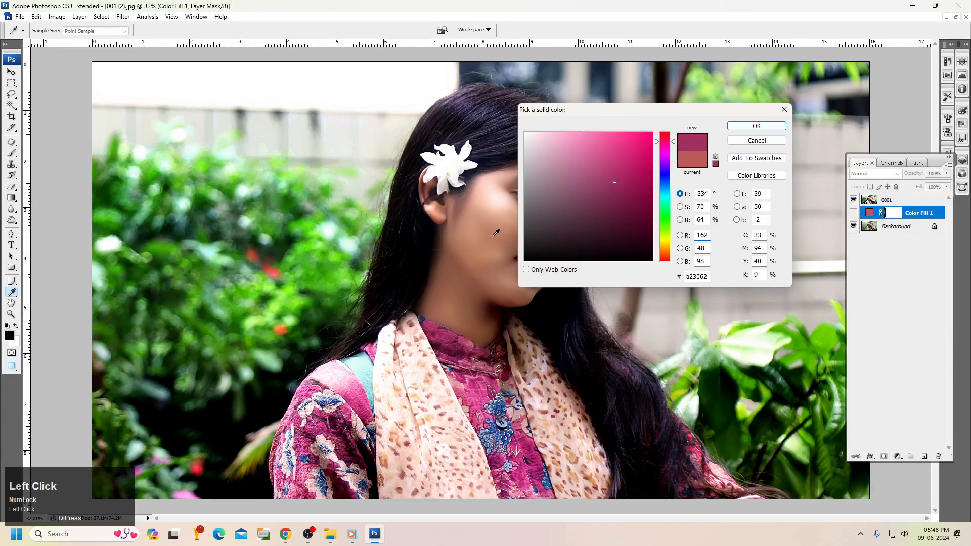
click(756, 126)
click(855, 213)
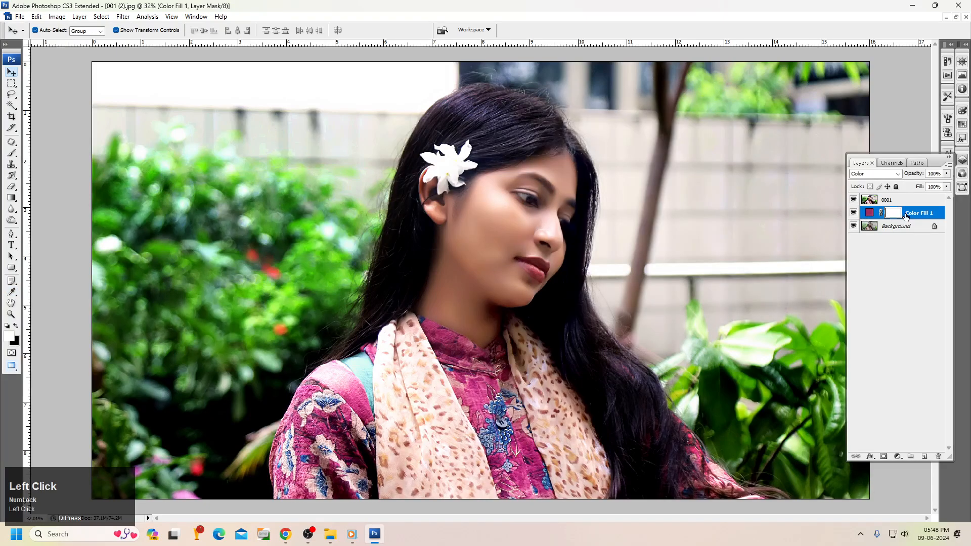
drag(907, 213, 903, 195)
Set the magenta fill layer's blend mode to Soft Light and its opacity to 15%
click(874, 173)
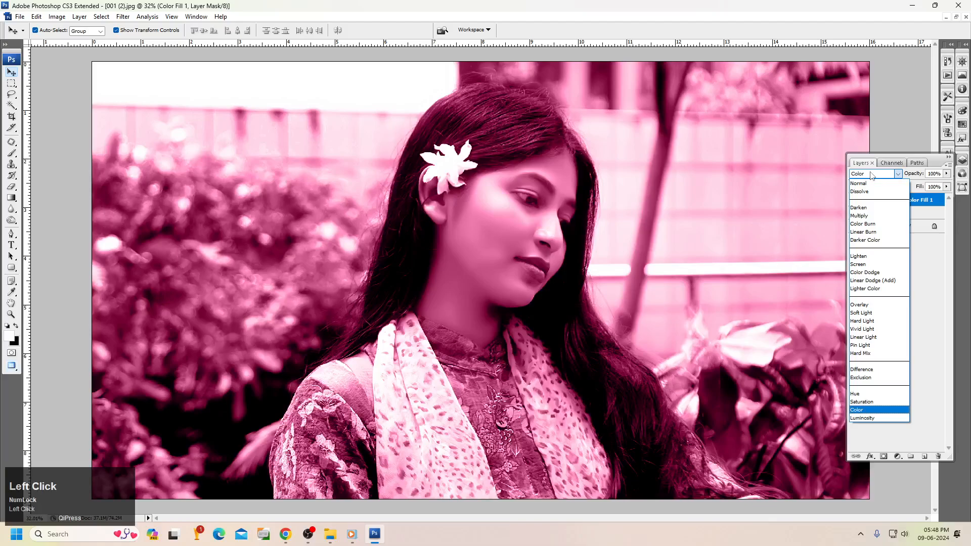
click(871, 310)
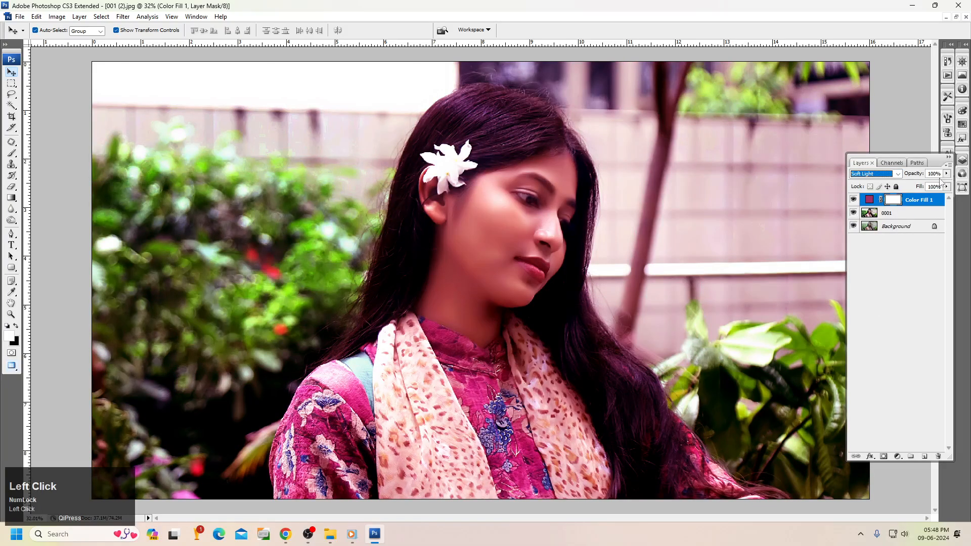
click(947, 173)
drag(946, 183, 902, 187)
Add a Color Overlay effect with Soft Light blend mode to the magenta fill layer
right_click(940, 204)
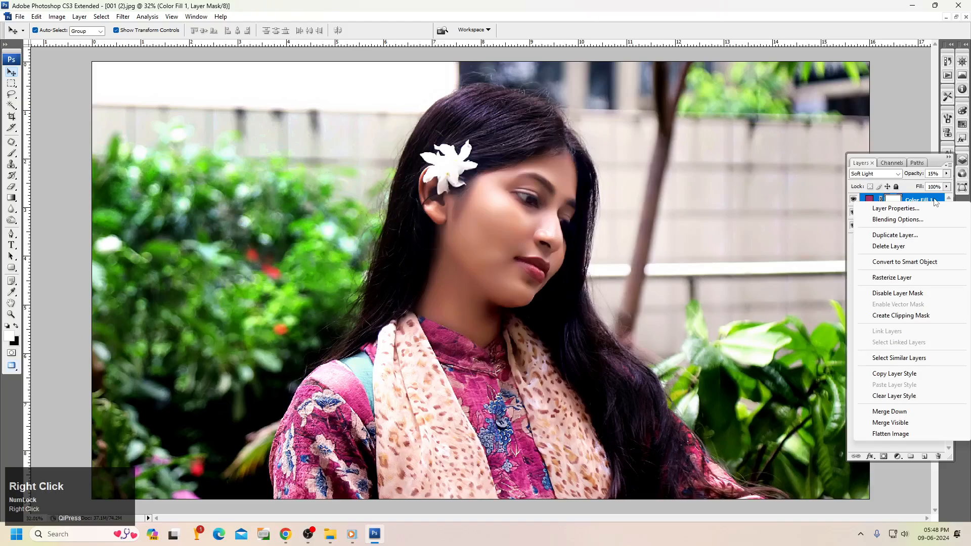
click(905, 221)
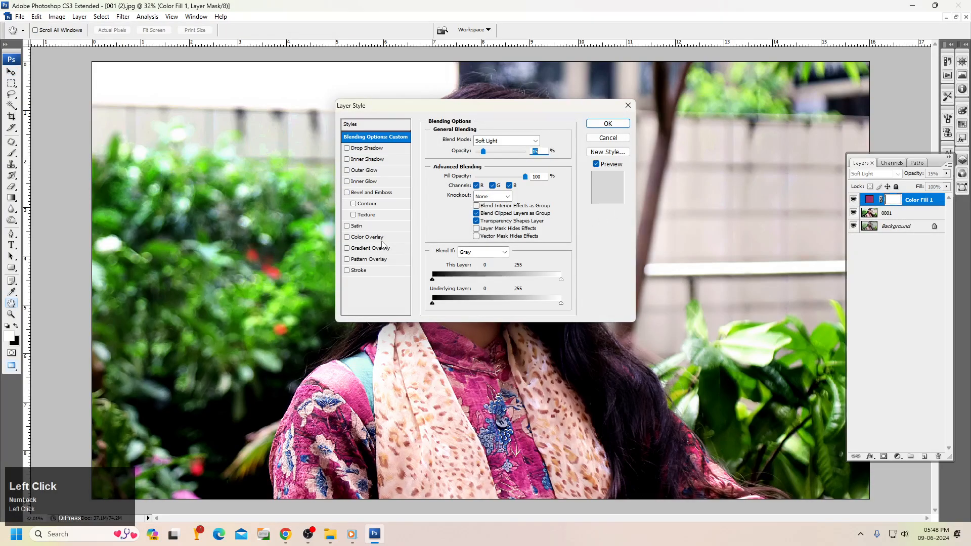
click(375, 237)
drag(499, 105, 716, 109)
click(709, 144)
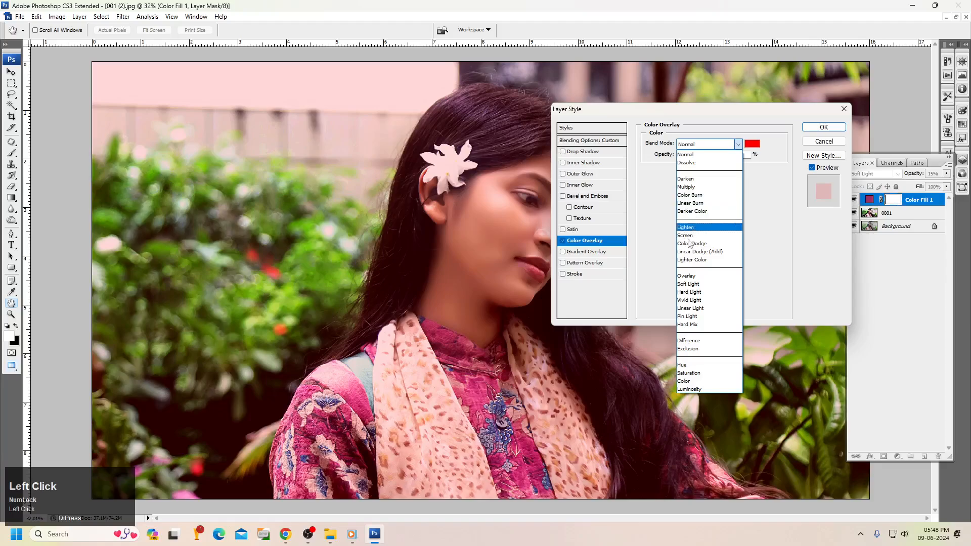
click(688, 284)
Set the Color Overlay to white ffffff, adjust its opacity, and apply the layer style
click(752, 143)
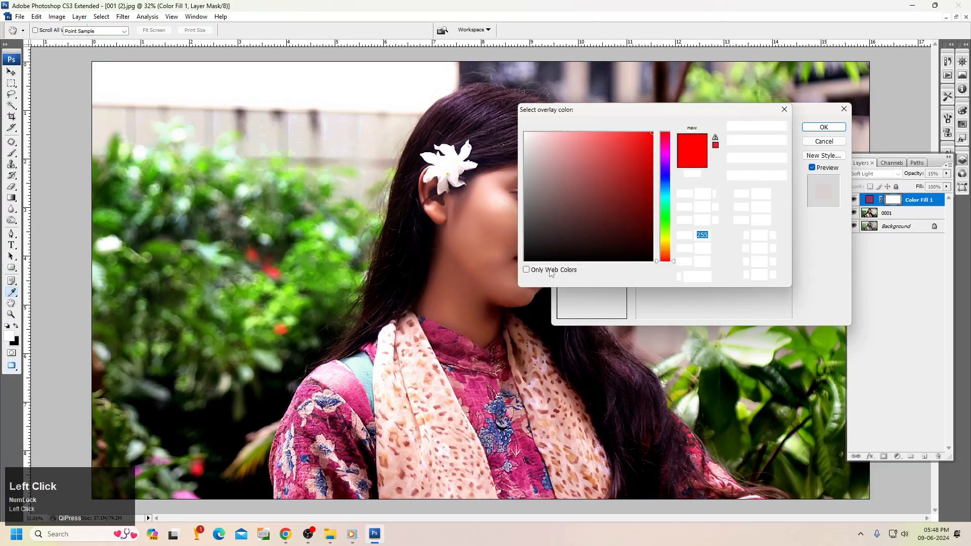
click(538, 351)
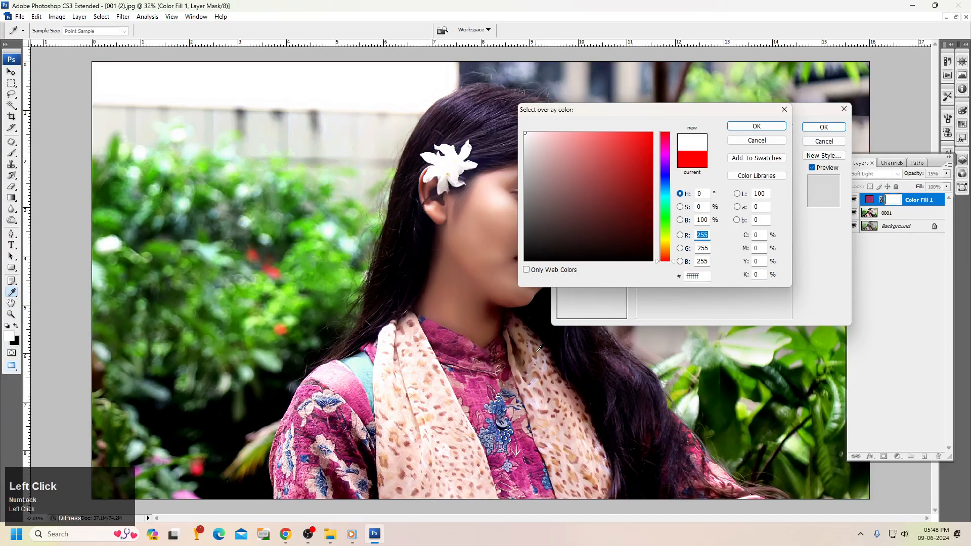
click(738, 128)
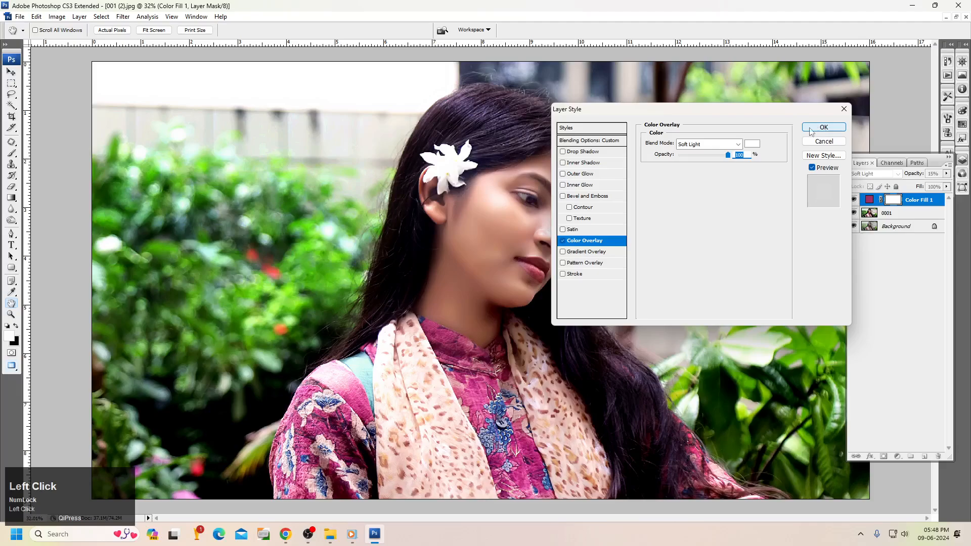
drag(705, 158, 714, 156)
click(824, 127)
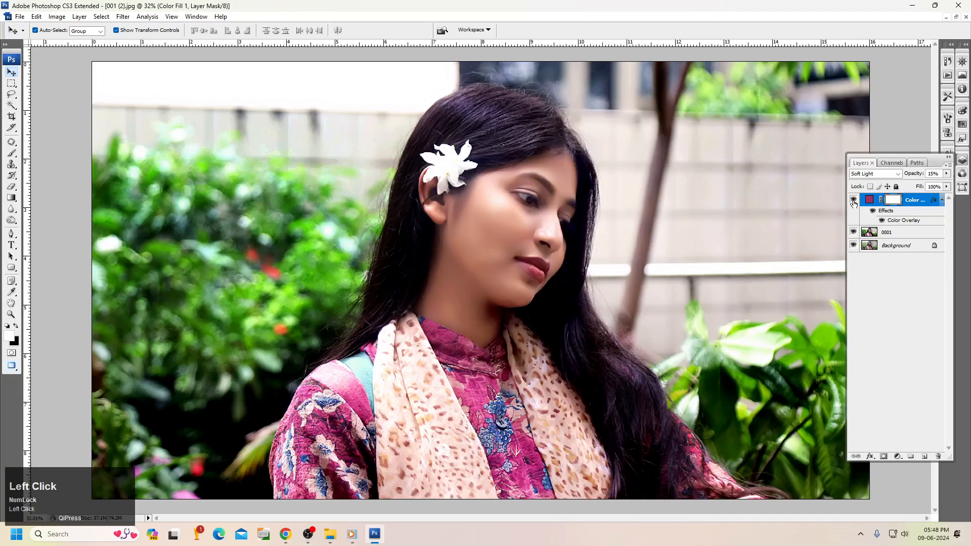
Compare the portrait with the magenta fill layer hidden and shown, then leave no layer selected
click(853, 201)
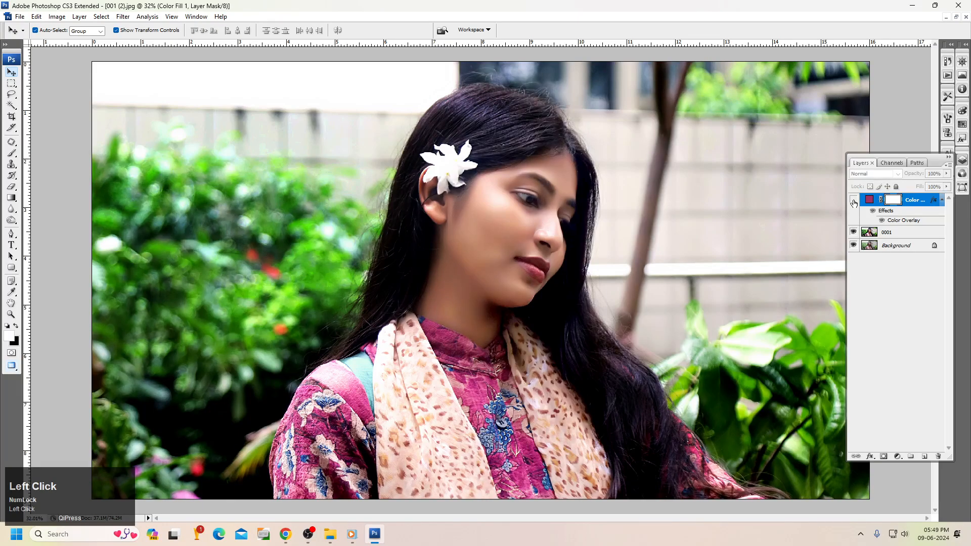
click(854, 201)
click(854, 201)
click(854, 201)
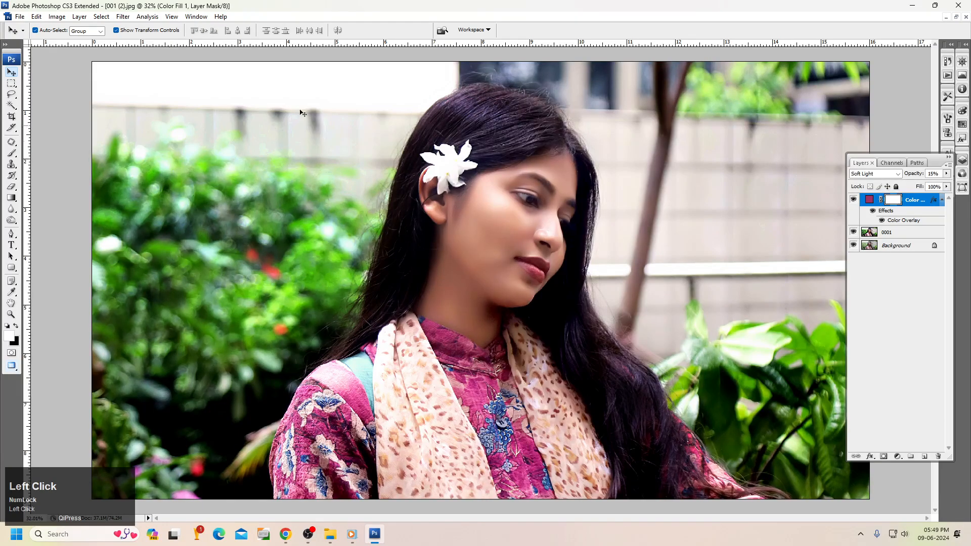
click(81, 18)
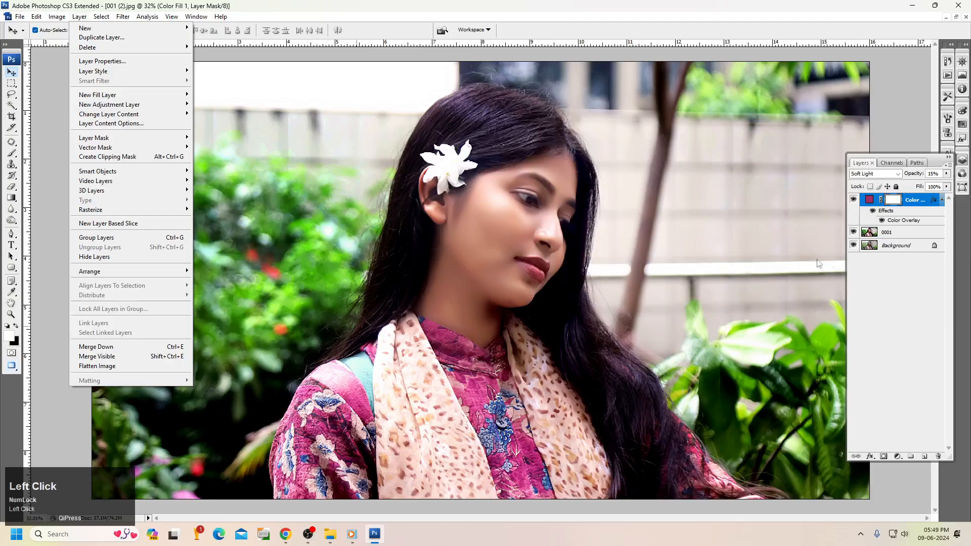
click(870, 292)
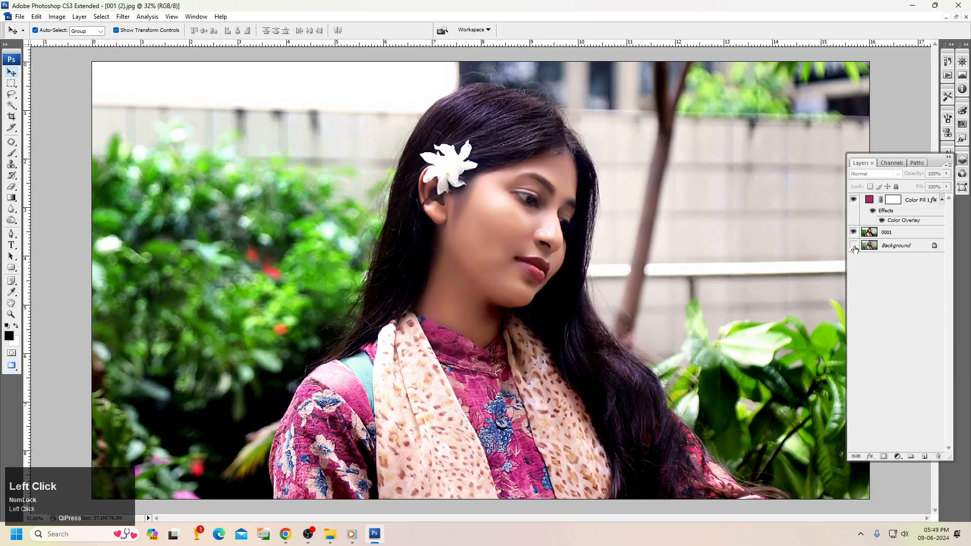
Compare the retouched portrait with the original by repeatedly showing the Background layer alone and all layers together
key(alt)
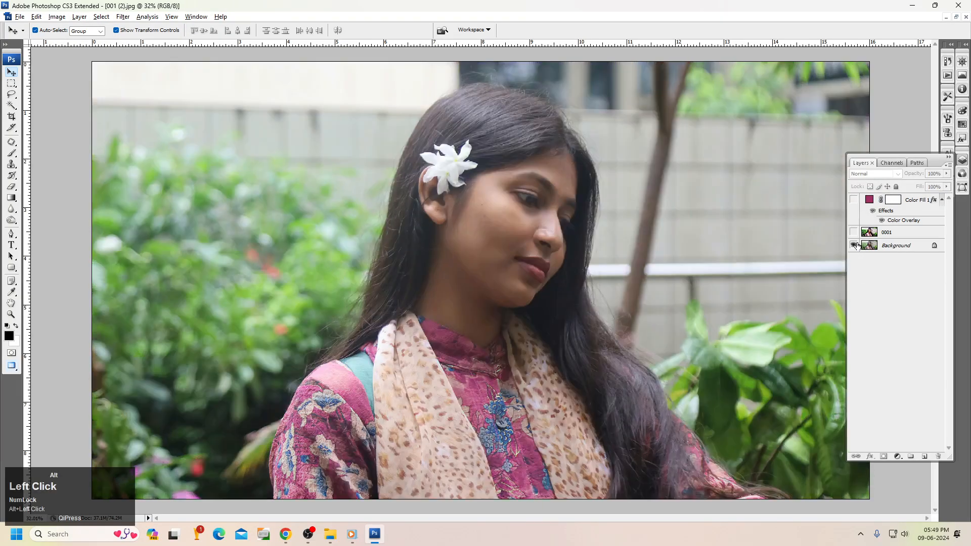
alt+click(854, 246)
alt+click(854, 245)
alt+click(855, 245)
alt+click(854, 246)
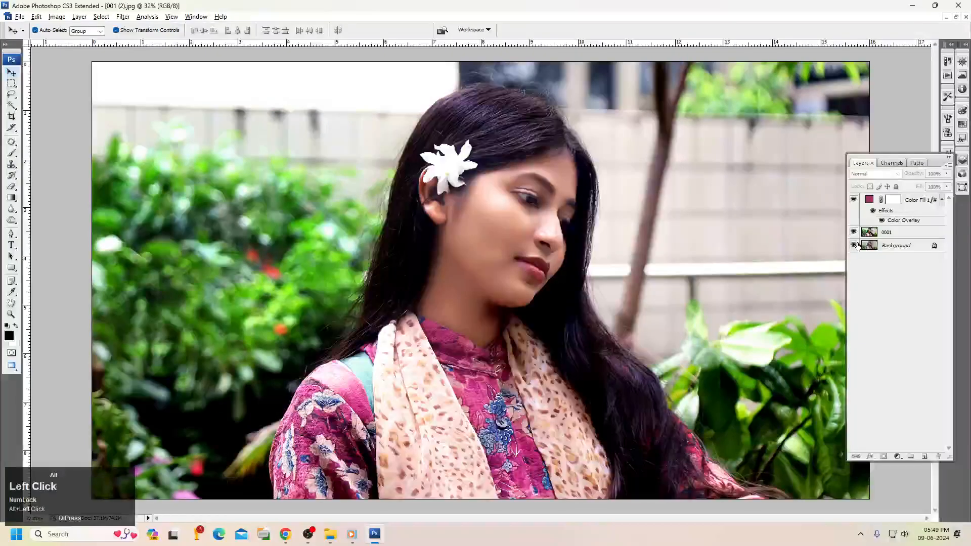
alt+click(855, 245)
alt+click(855, 245)
alt+click(854, 245)
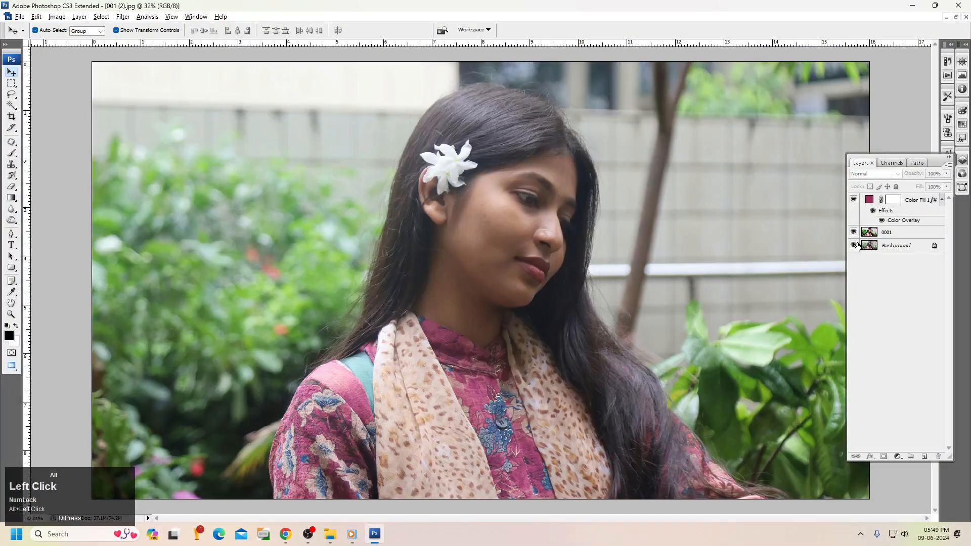
alt+click(855, 246)
alt+click(855, 246)
alt+click(856, 246)
alt+click(857, 245)
alt+click(857, 245)
alt+click(857, 245)
alt+click(857, 246)
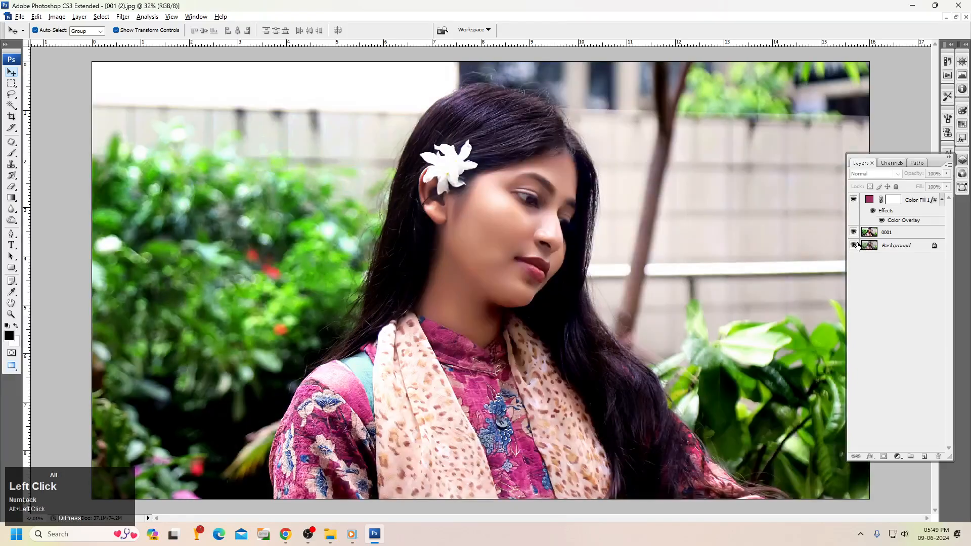
alt+click(857, 245)
alt+click(854, 246)
alt+click(855, 245)
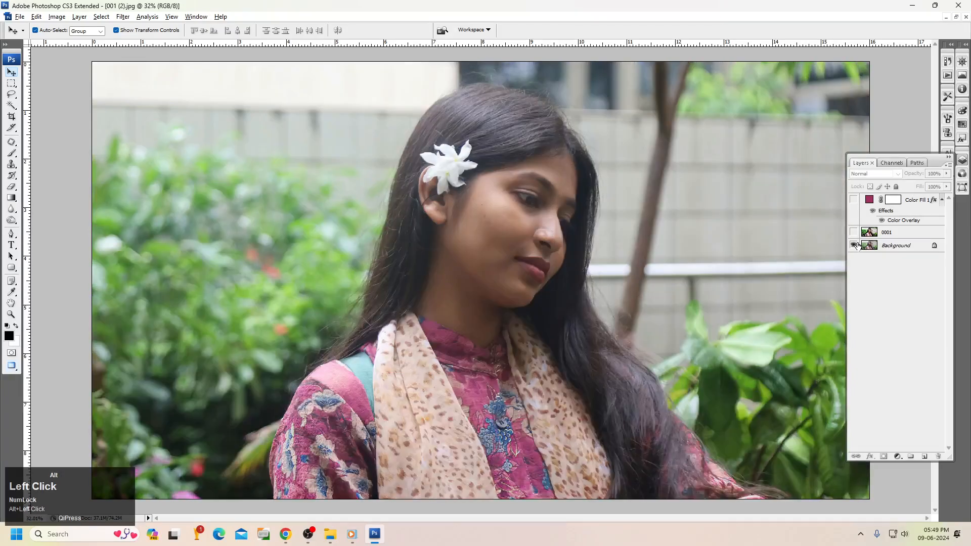
alt+click(854, 246)
alt+click(855, 245)
alt+click(855, 246)
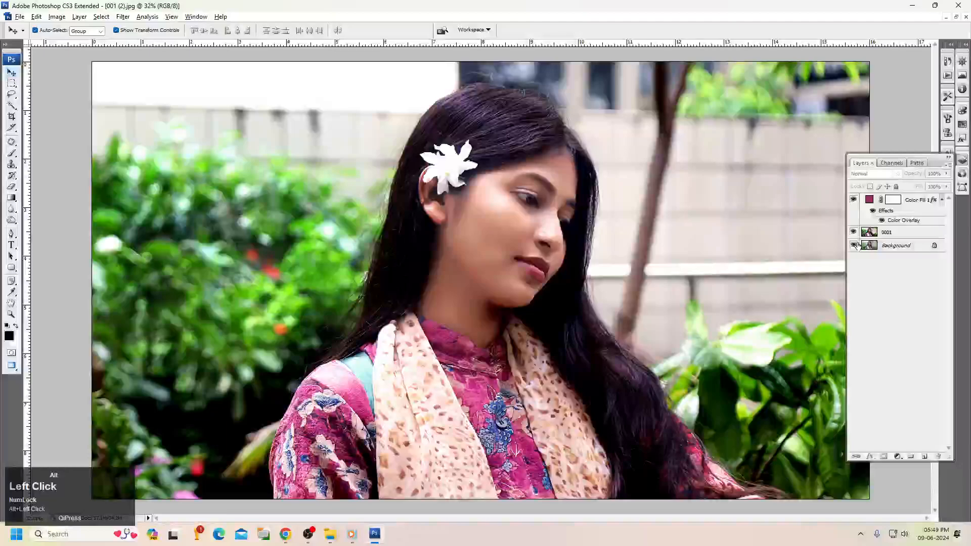
alt+click(855, 245)
alt+click(855, 245)
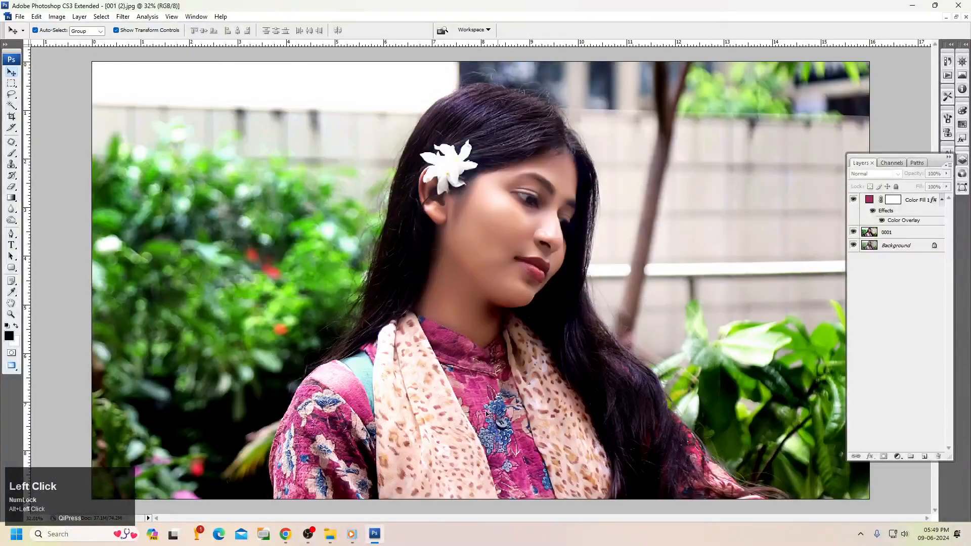
click(312, 535)
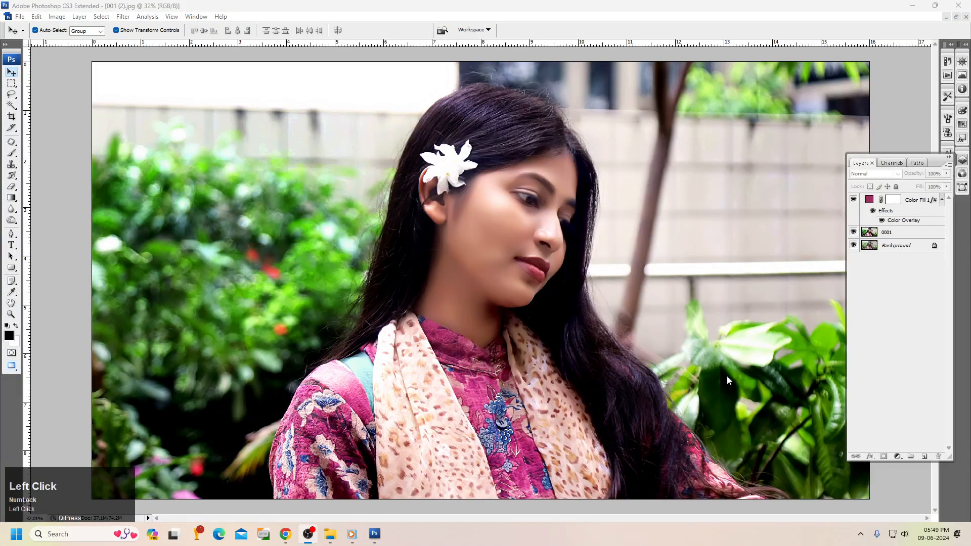
right_click(574, 195)
click(599, 199)
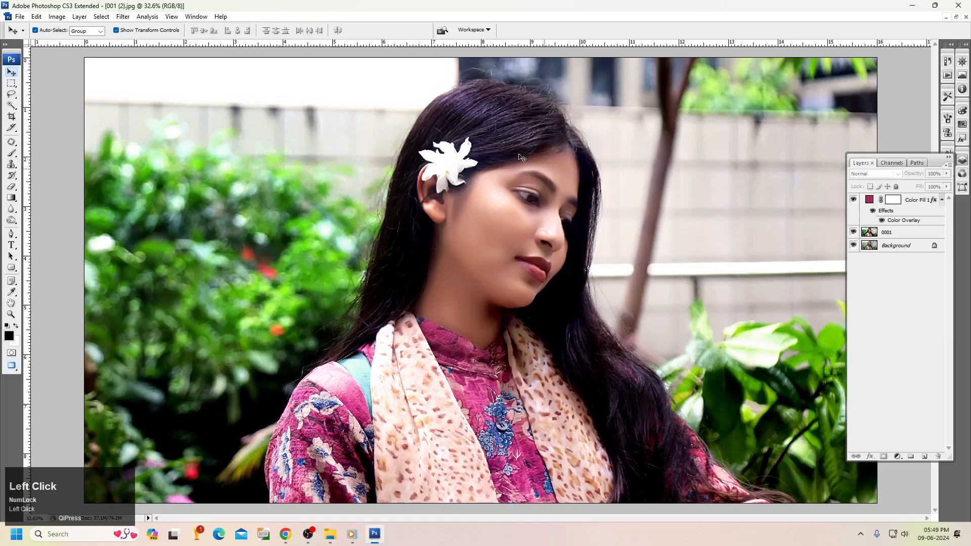
Stamp all visible layers into a new top layer and hide the magenta fill and 0001 layers beneath it
key(ctrl+shift+alt+e)
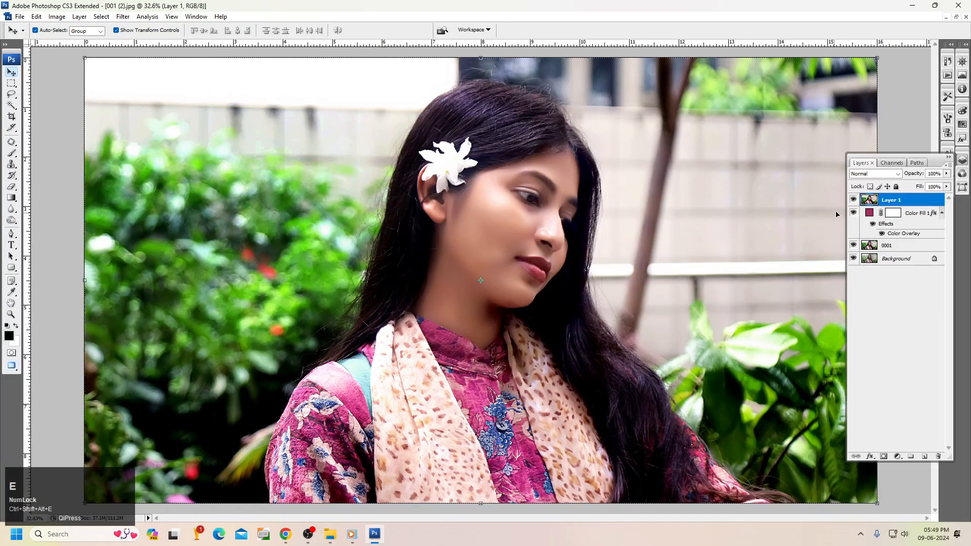
click(854, 213)
Start a Photo Filter on the merged layer, preview the warming, cooling and colour presets, and choose Yellow
key(alt+i)
key(a)
key(f)
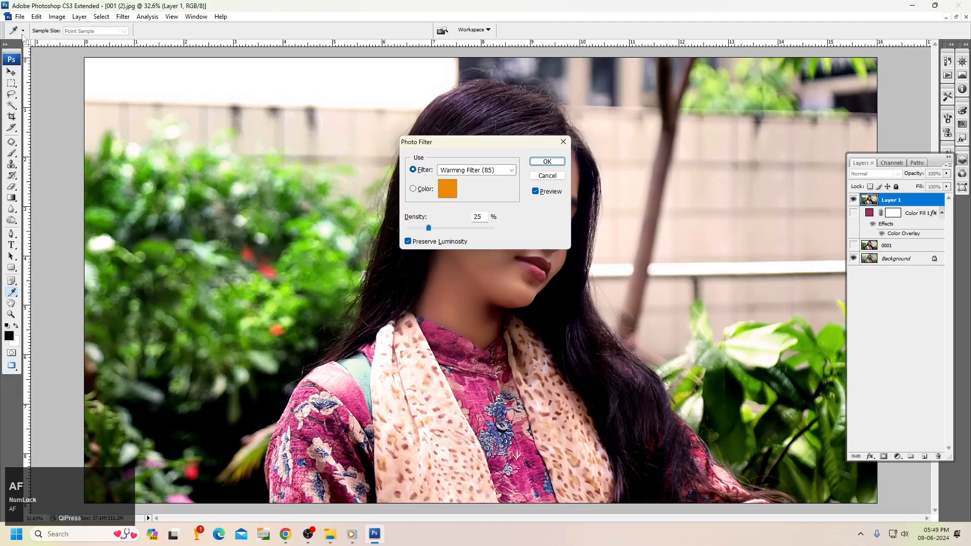
drag(465, 143, 701, 100)
click(695, 131)
click(695, 132)
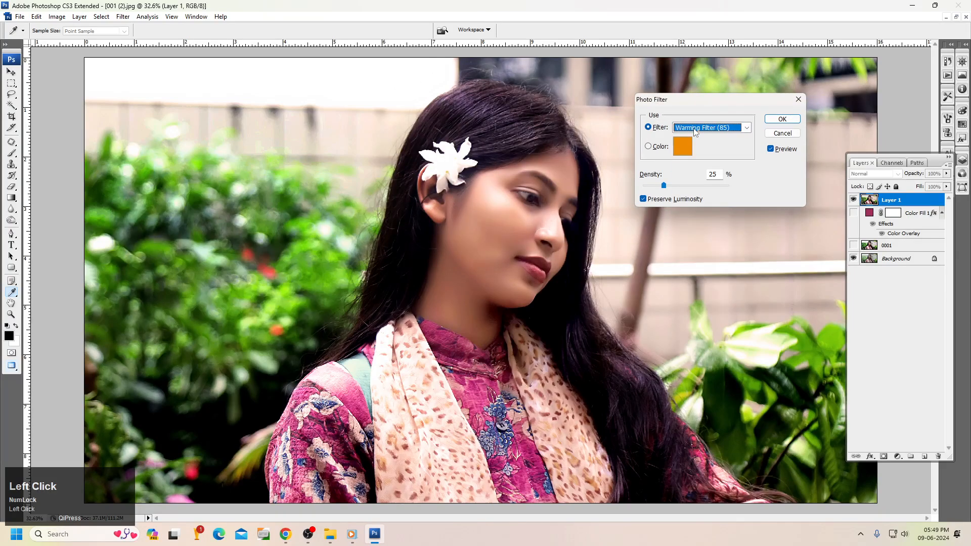
scroll(695, 131, down, 2)
scroll(695, 131, down, 1)
scroll(696, 130, up, 1)
scroll(696, 130, down, 1)
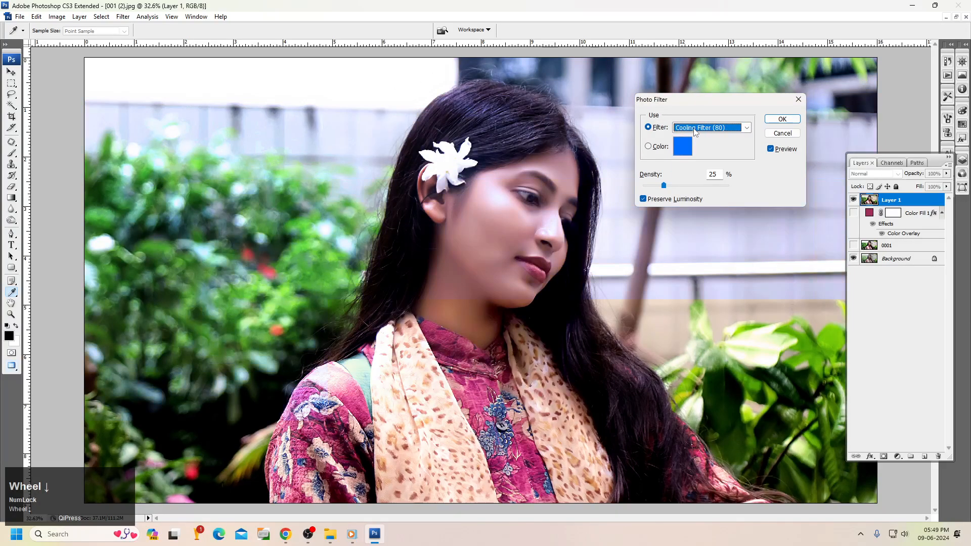
scroll(696, 131, up, 1)
scroll(695, 130, down, 6)
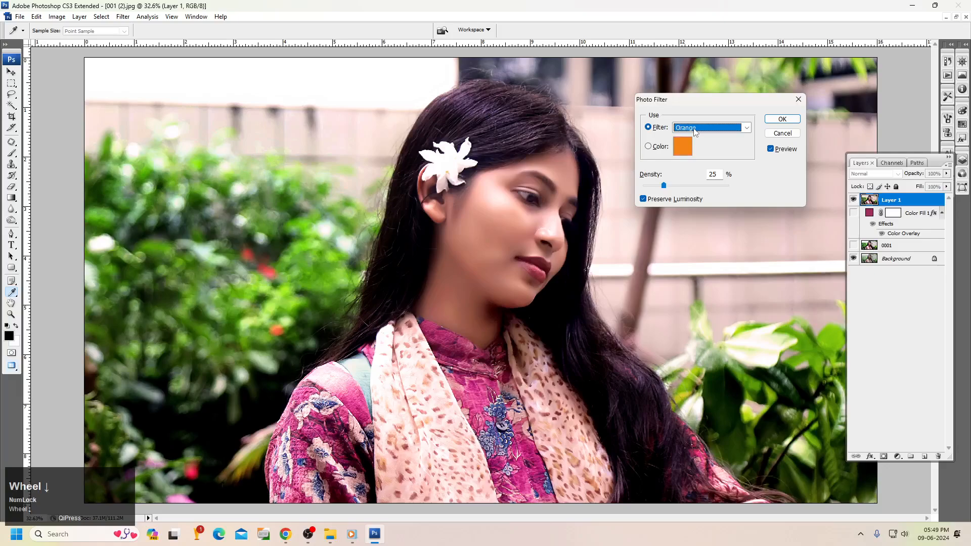
scroll(694, 130, down, 1)
scroll(694, 130, up, 1)
Turn off Preserve Luminosity, raise the Yellow filter's density slightly, apply it, and compare the merged layer with the original
click(683, 200)
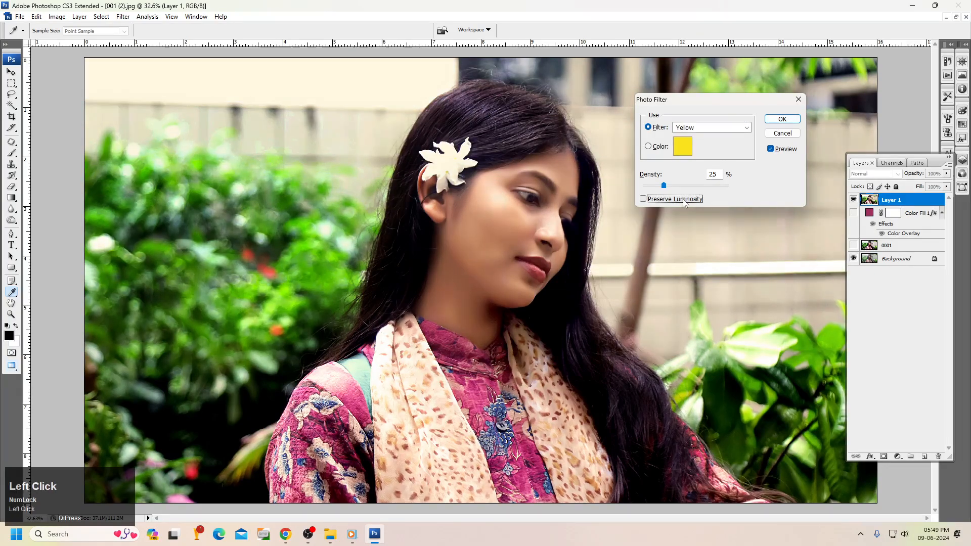
drag(664, 186, 668, 186)
click(782, 118)
key(v)
click(854, 200)
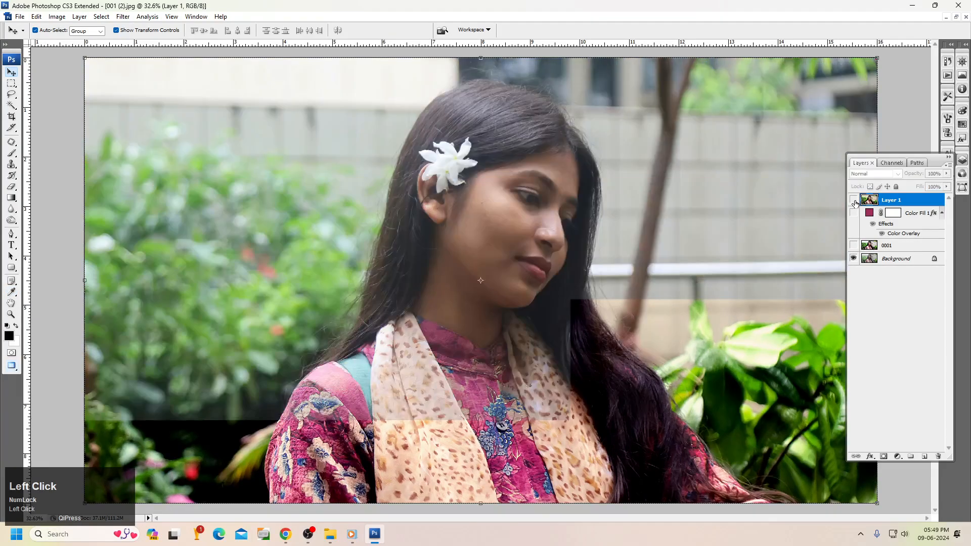
click(853, 200)
click(854, 200)
click(853, 200)
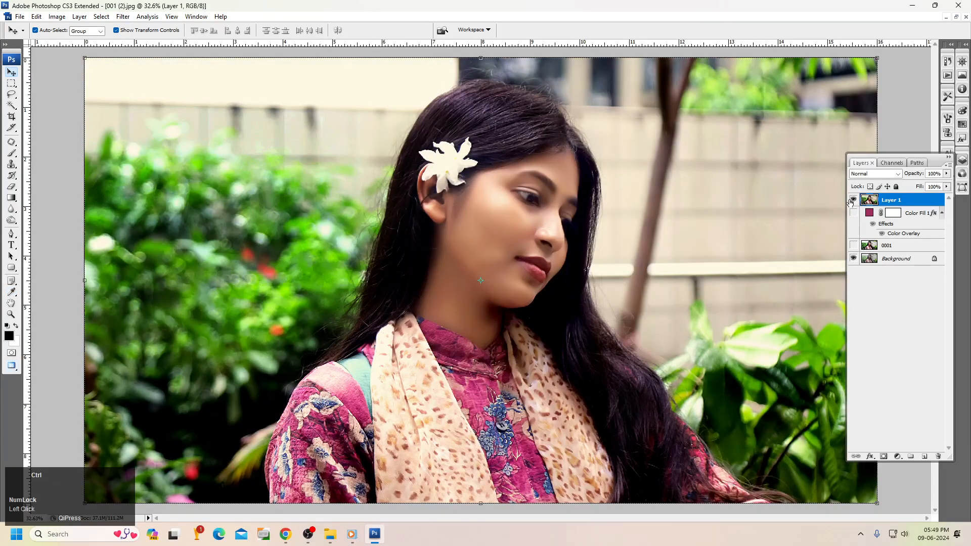
Try a midtone Color Balance of -1, +5, +8 on the merged layer
key(ctrl+b)
drag(702, 133, 706, 163)
scroll(707, 163, down, 1)
scroll(707, 162, down, 3)
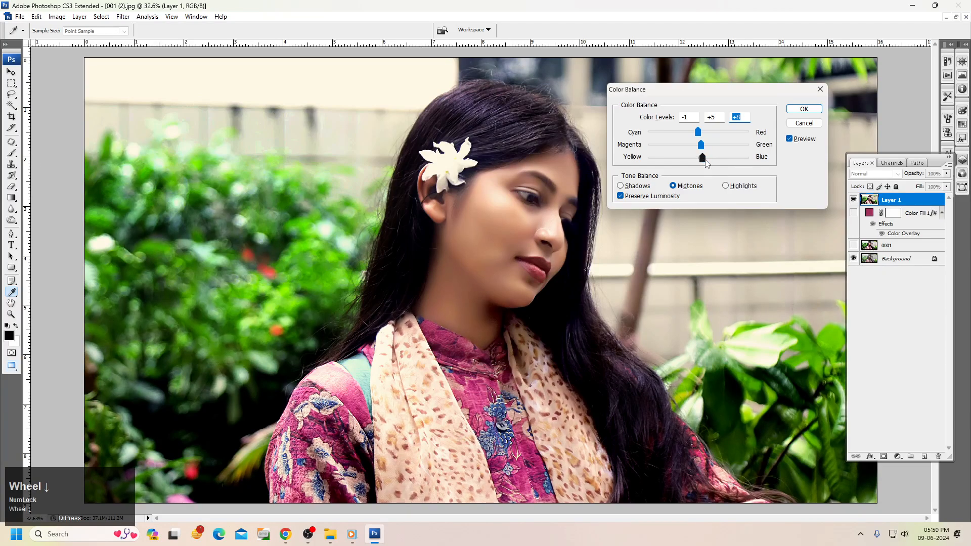
key(Escape)
key(v)
Apply Levels to the merged layer with midtones 1.10, white input 250 and a slightly raised black input, and compare with the original
key(ctrl+l)
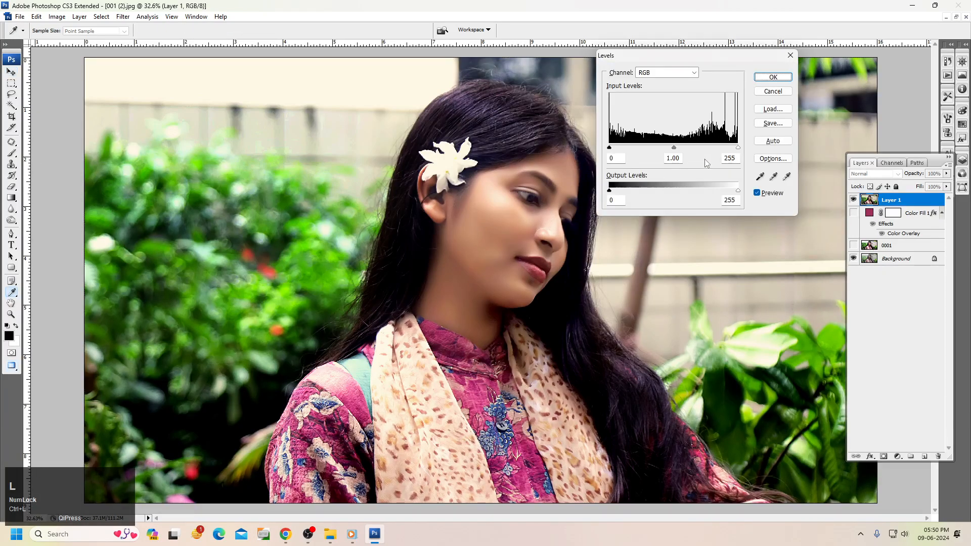
click(673, 148)
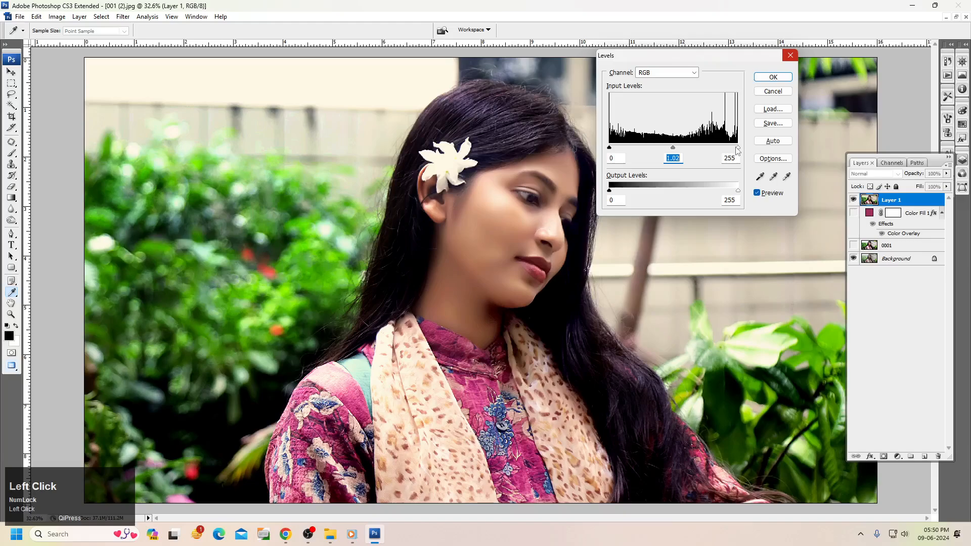
drag(736, 148, 730, 149)
click(670, 148)
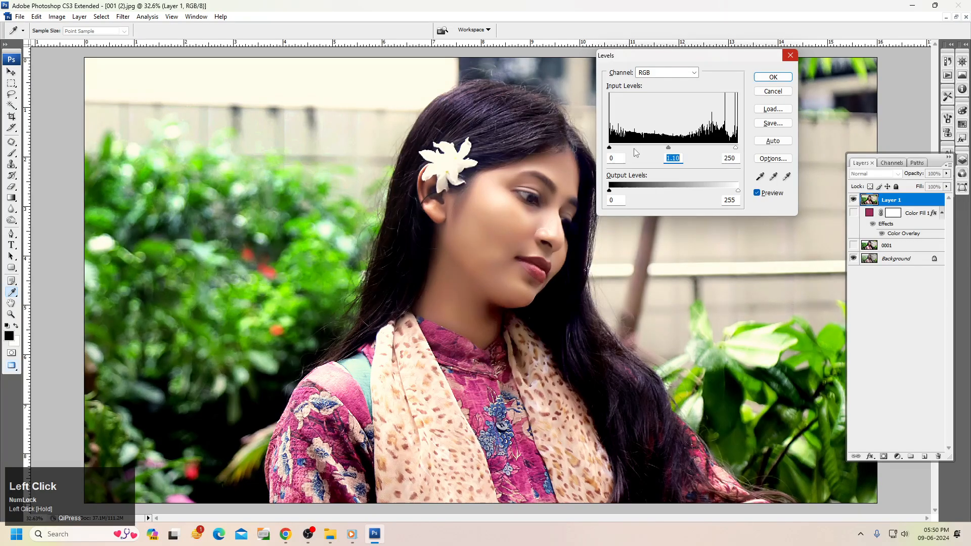
drag(609, 148, 616, 151)
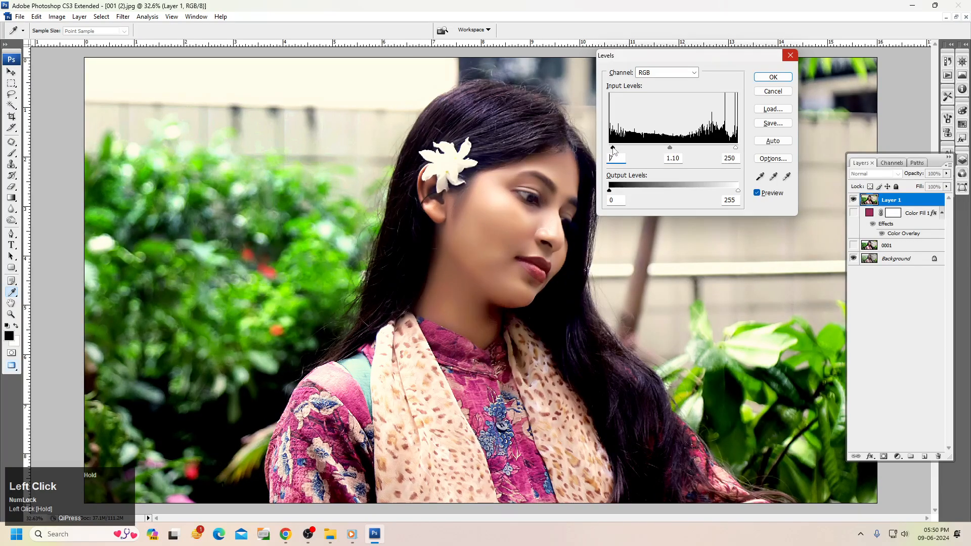
key(Return)
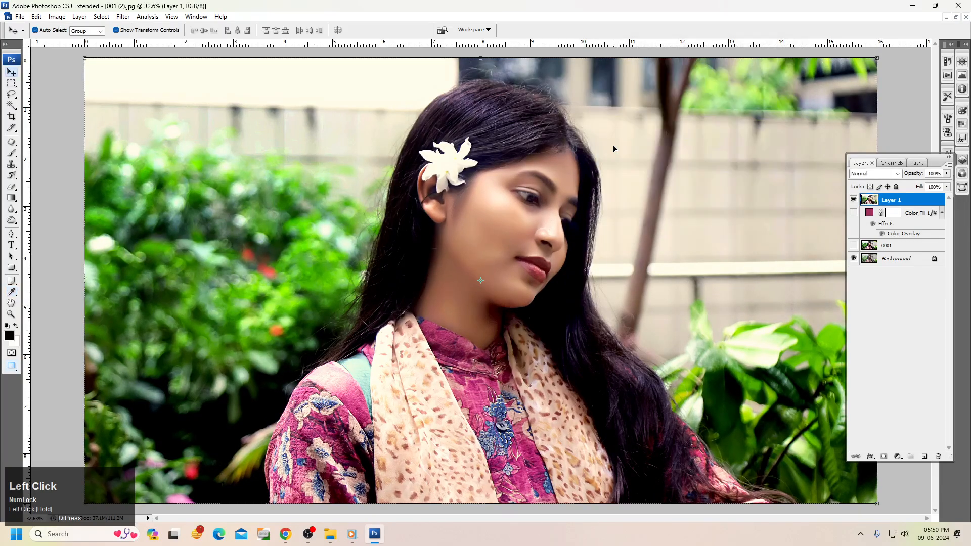
click(854, 200)
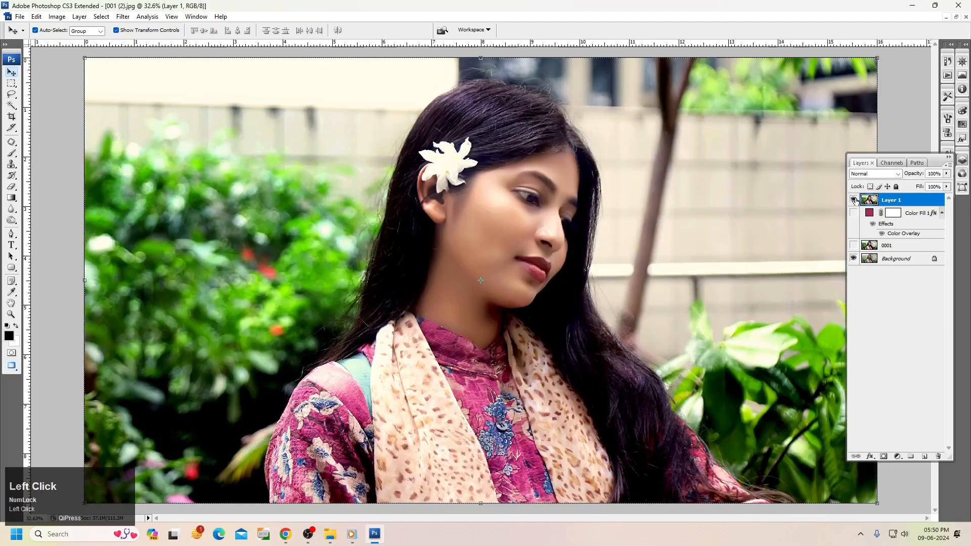
click(854, 200)
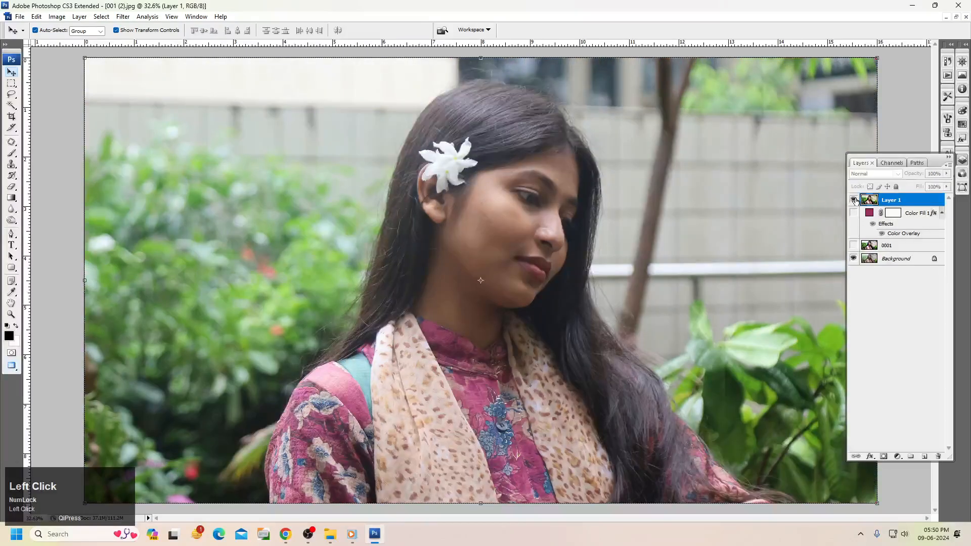
click(855, 200)
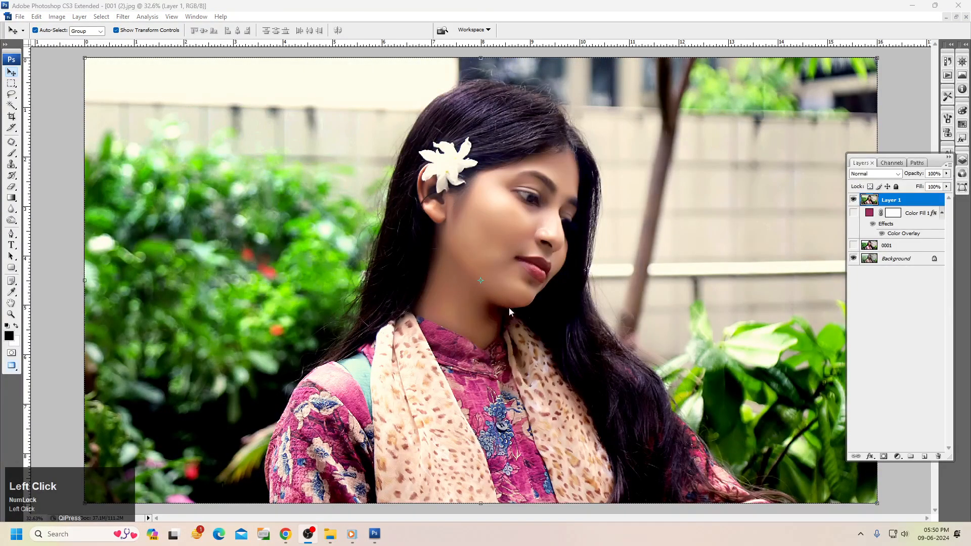